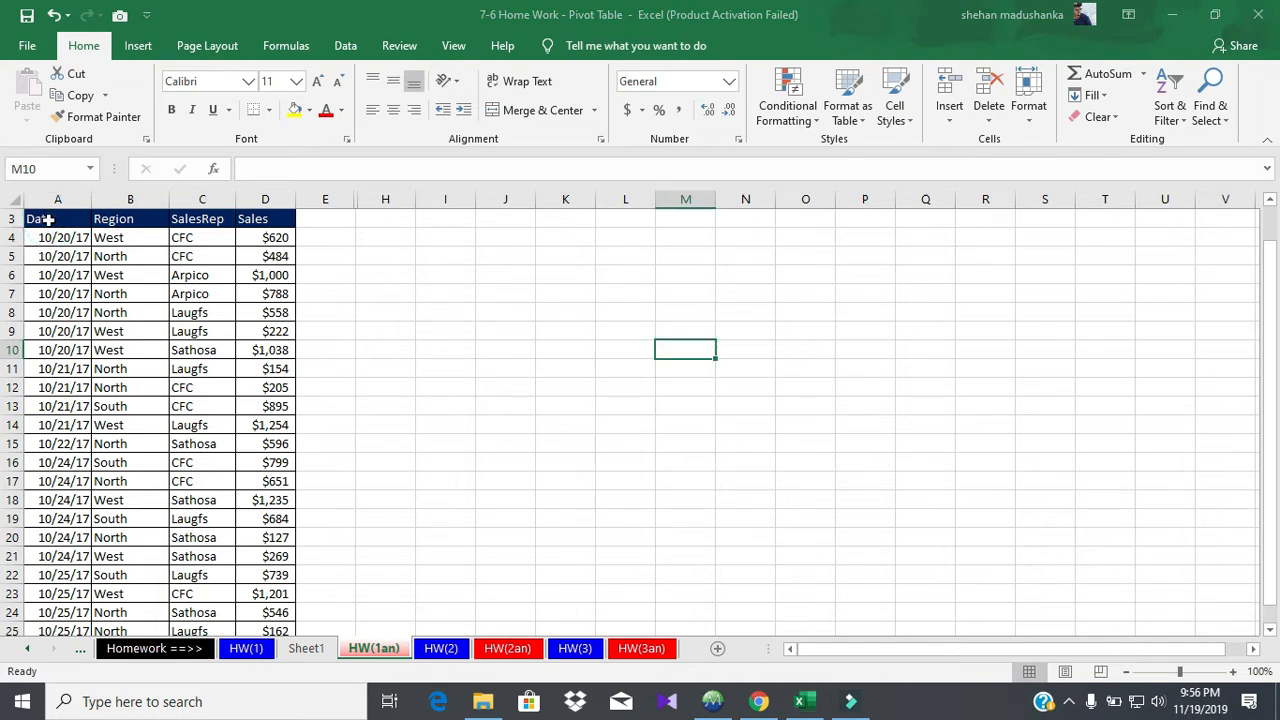
Add the Camera command from the All Commands list to the Quick Access Toolbar for all documents
drag(47, 219, 273, 425)
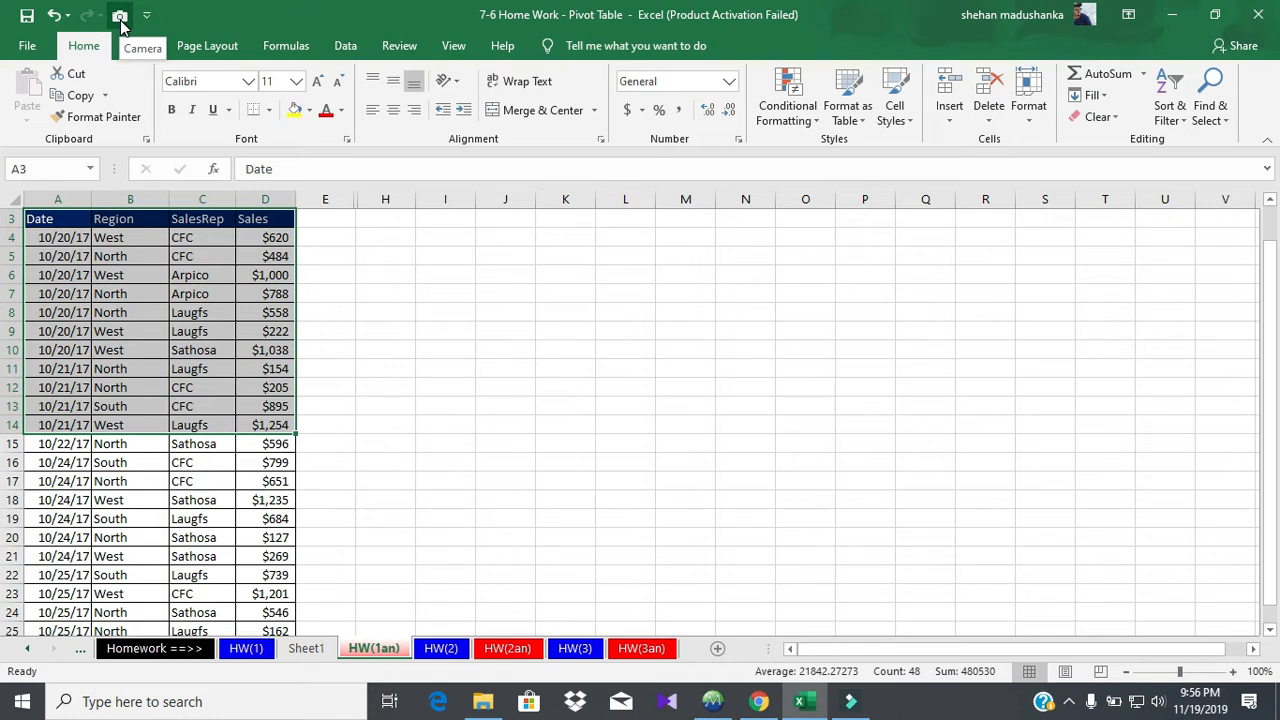
click(28, 47)
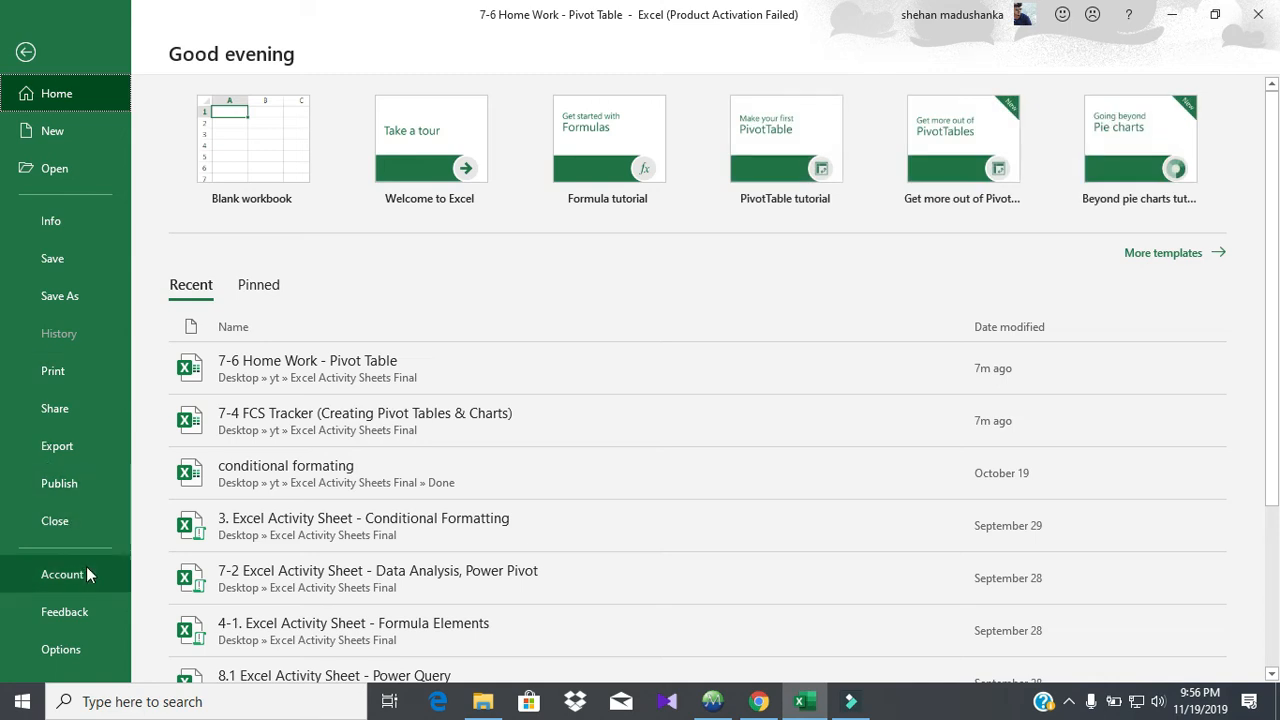
click(80, 645)
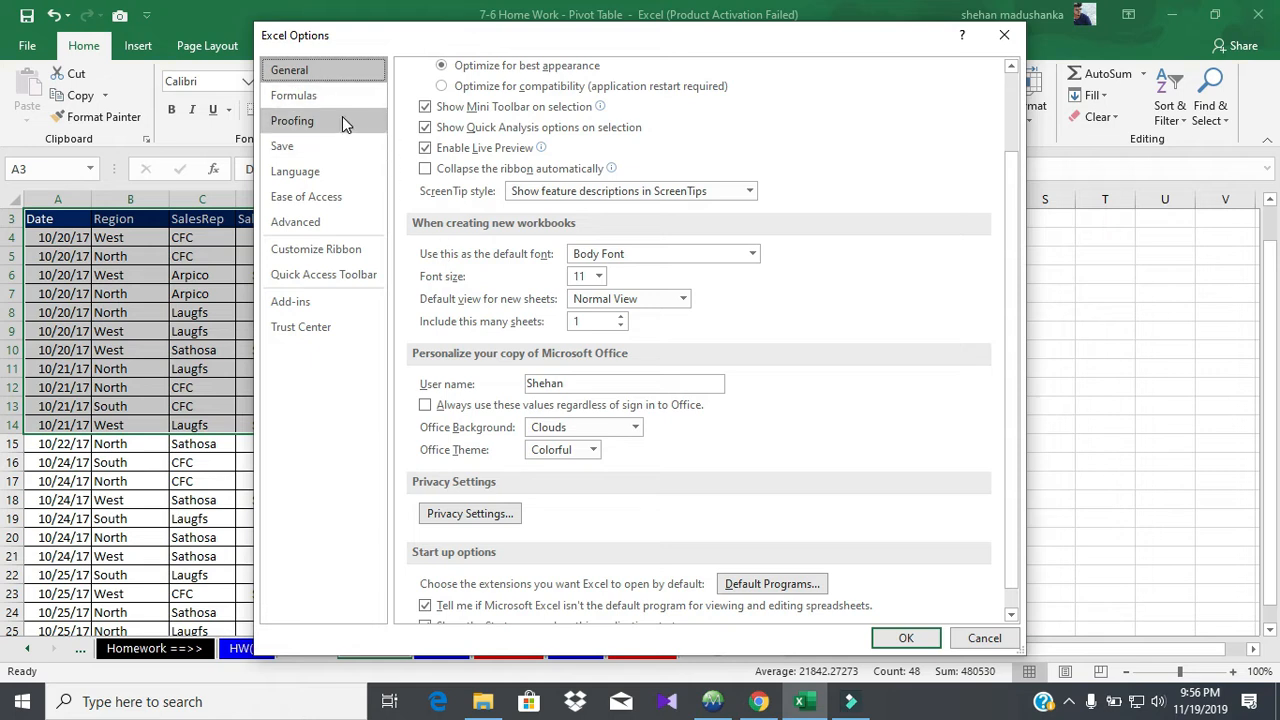
click(343, 257)
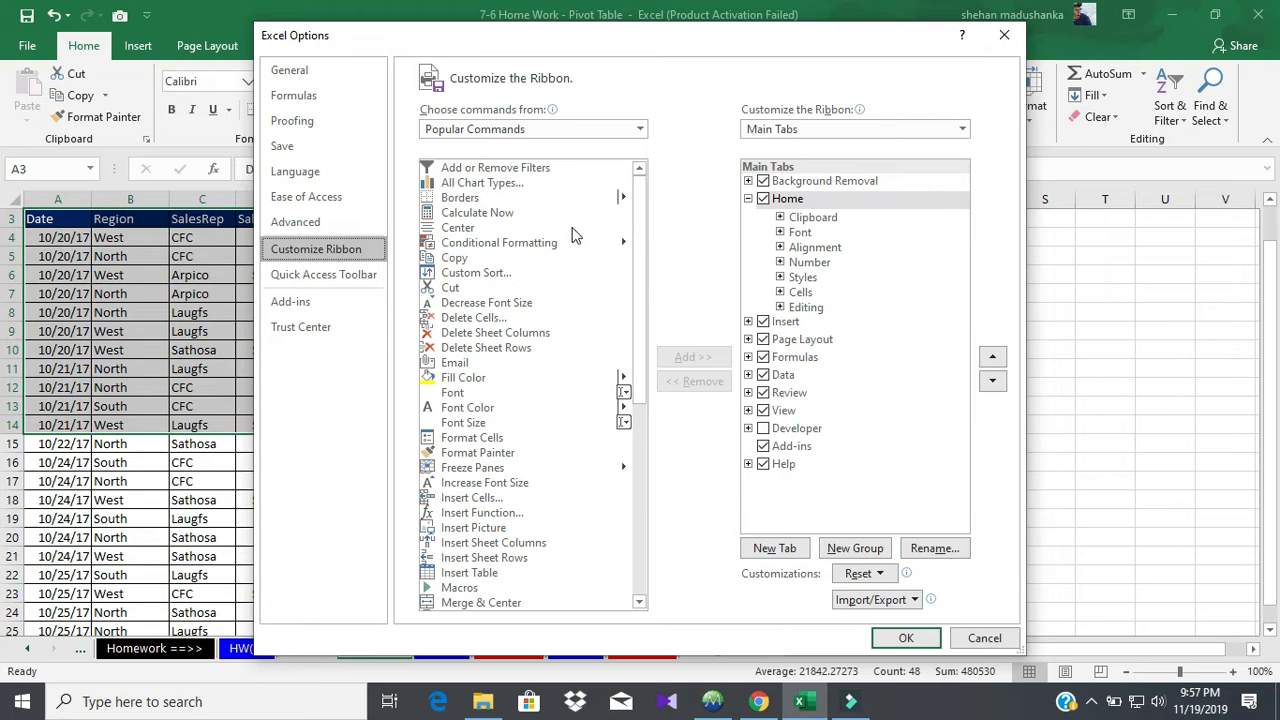
click(362, 283)
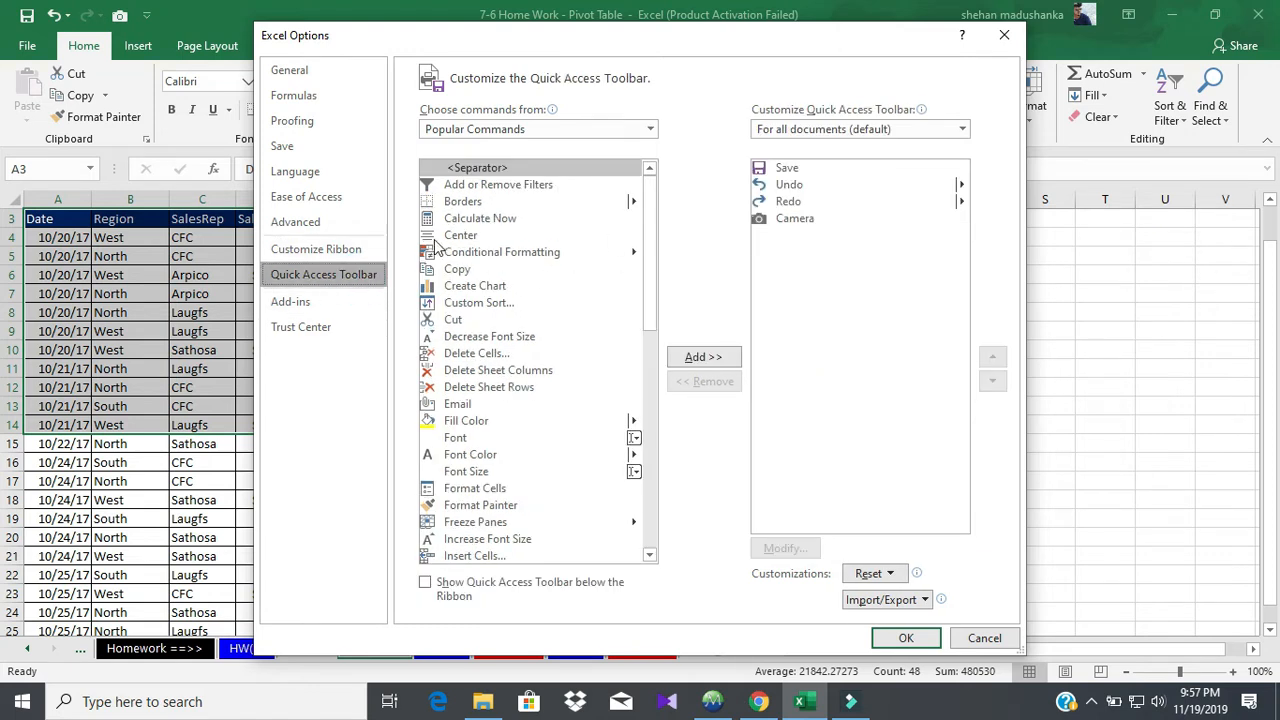
click(800, 243)
click(798, 218)
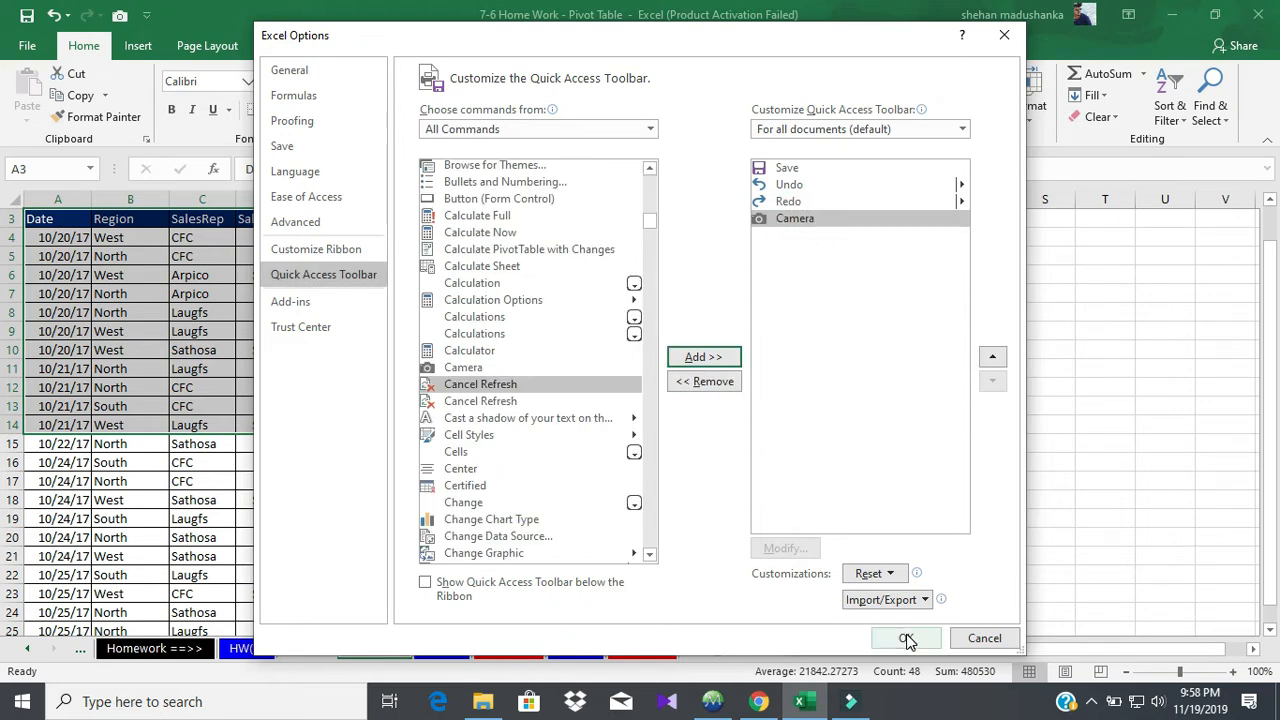
click(905, 637)
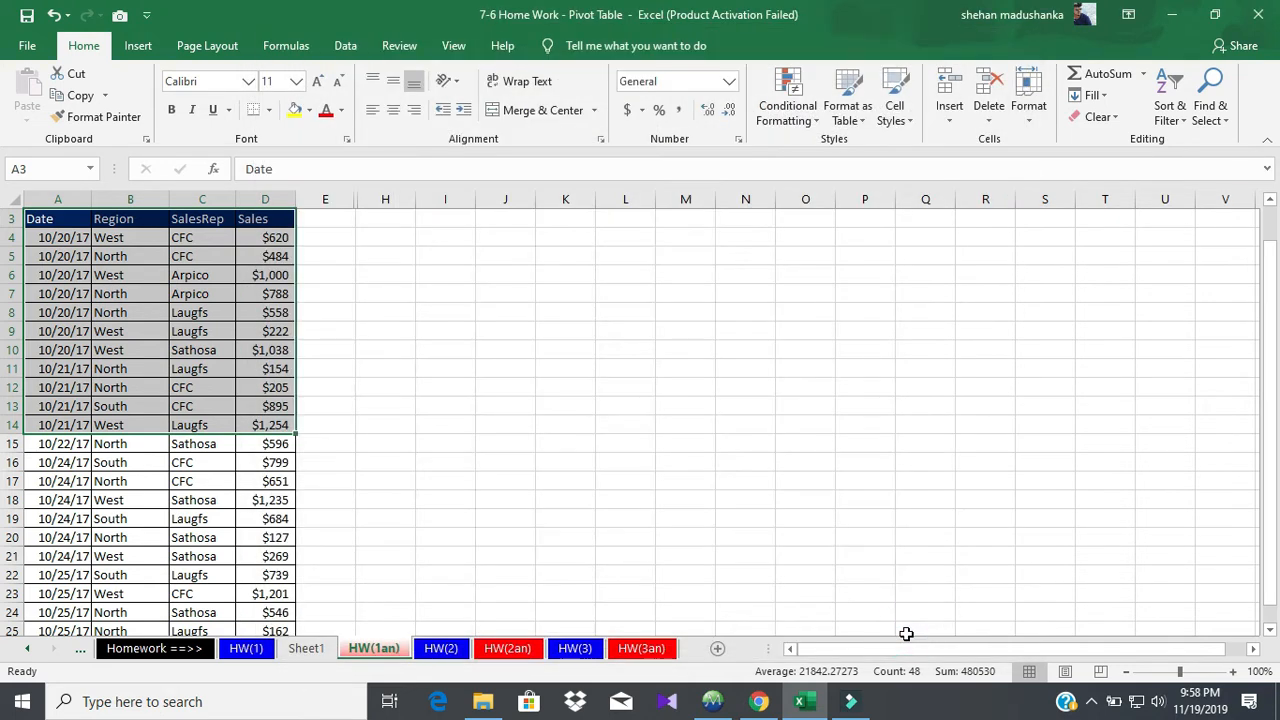
Capture range A3:D13 on HW(1an) with the Camera tool and place the linked picture around cell J6
click(462, 260)
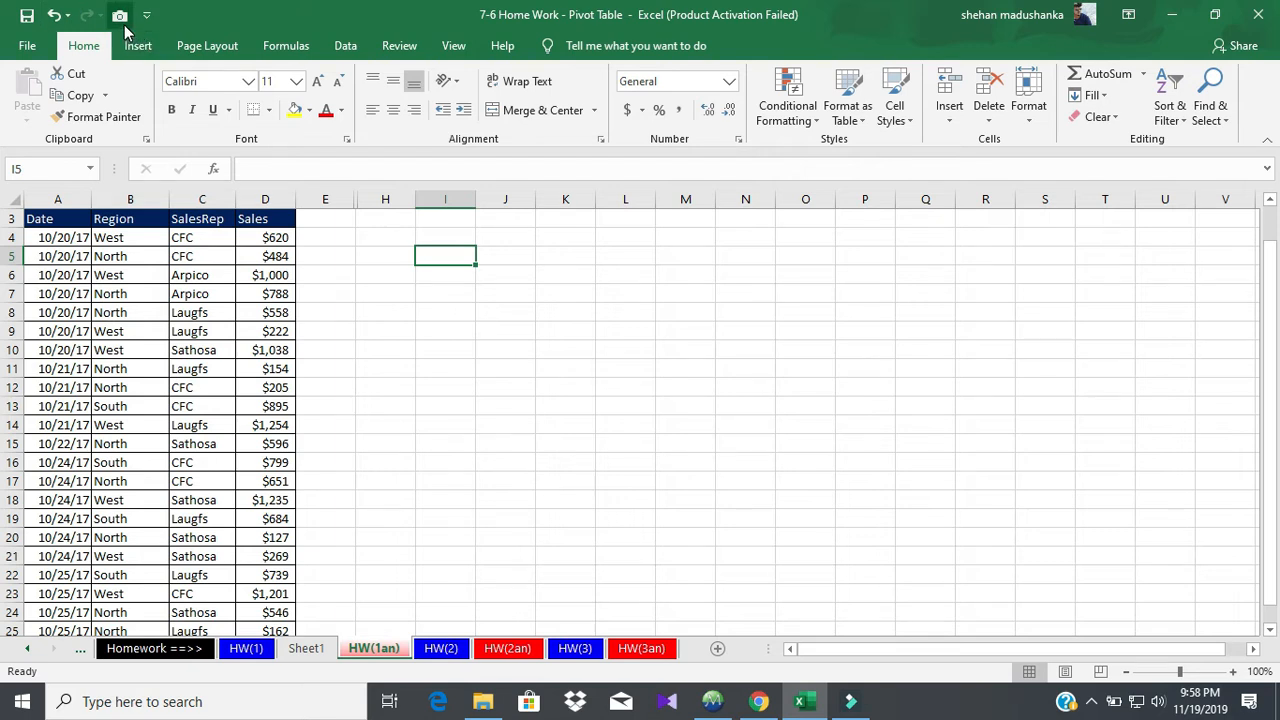
drag(82, 217, 274, 406)
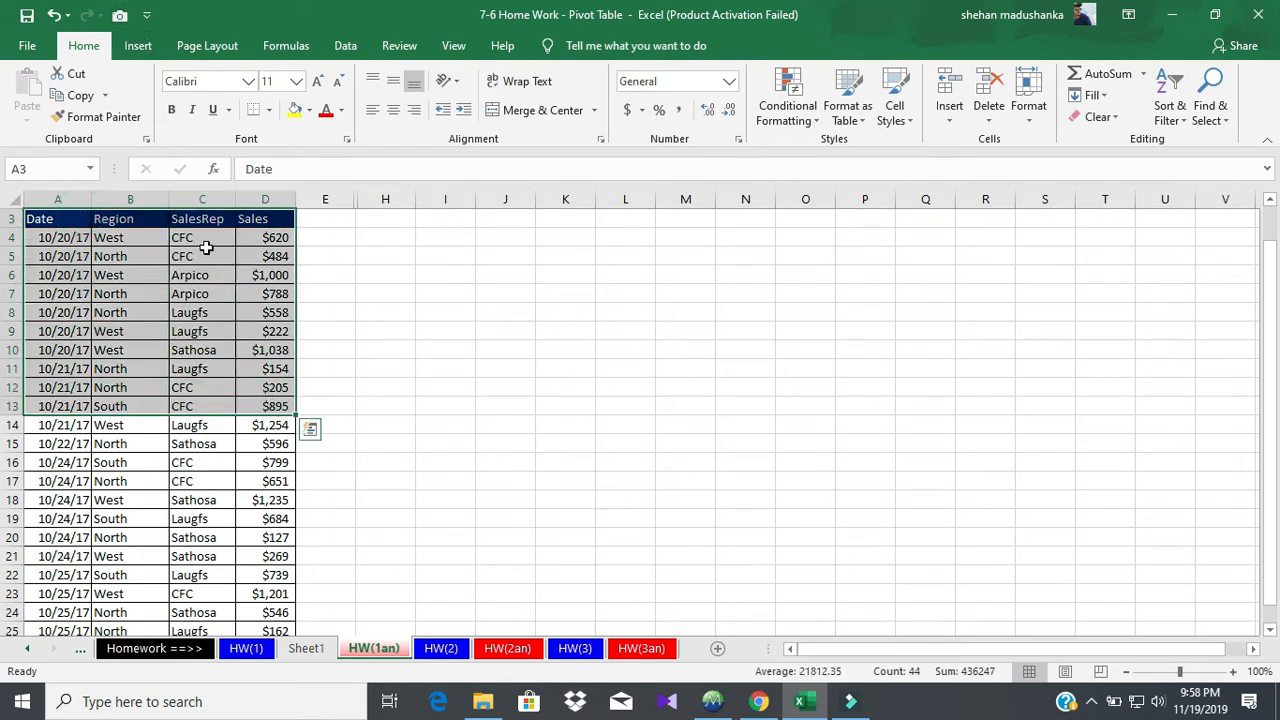
click(120, 17)
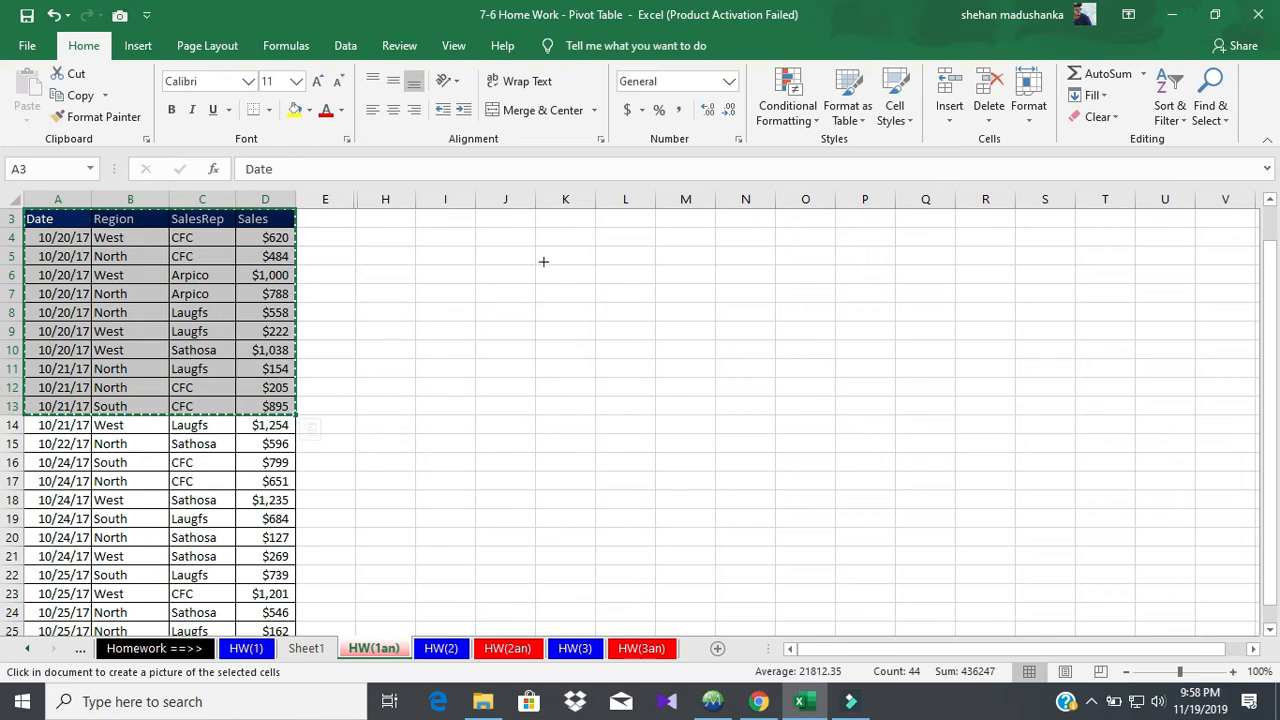
click(509, 278)
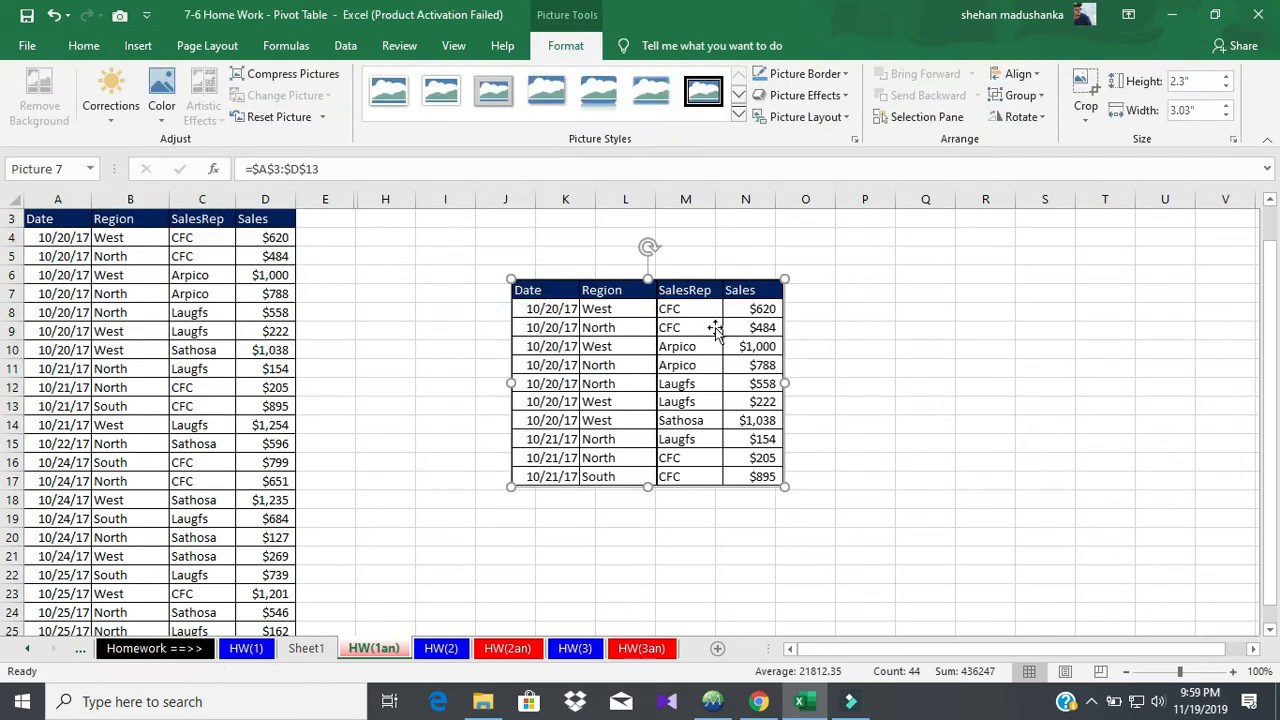
Change the region in B9 to "central" and the sales rep in C5 to "Arpico" in the source table
click(135, 330)
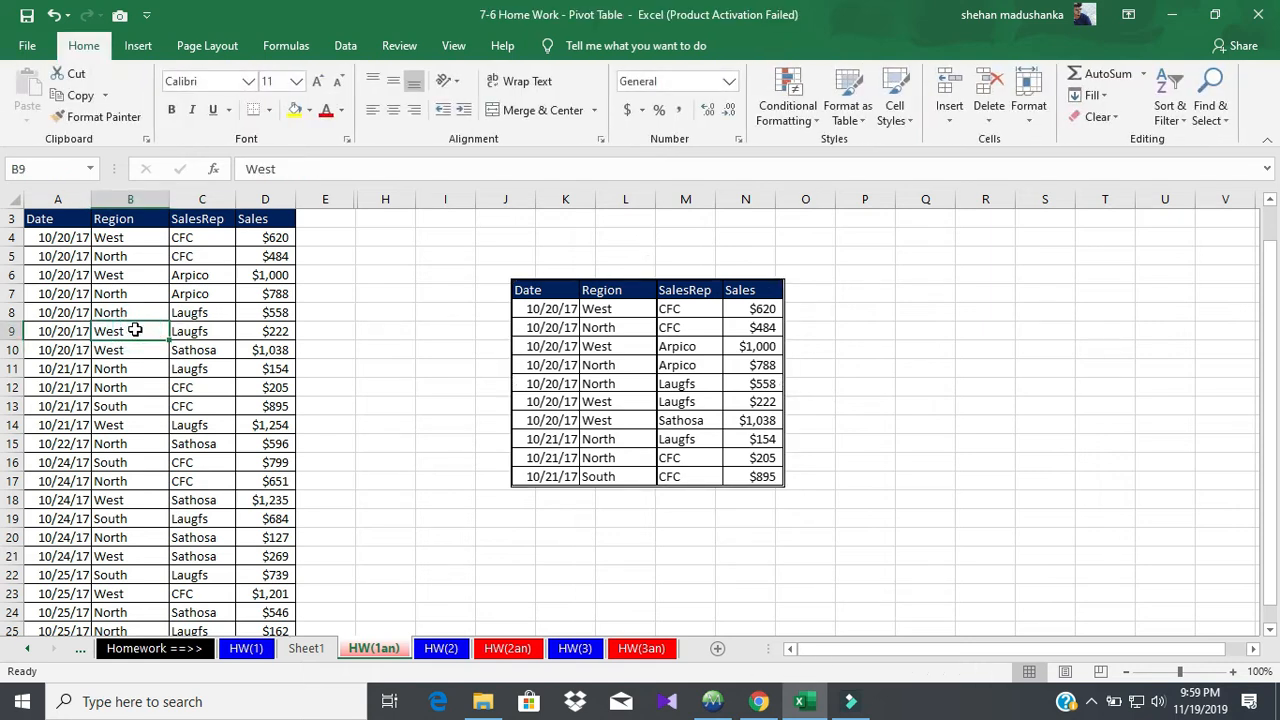
text(centr)
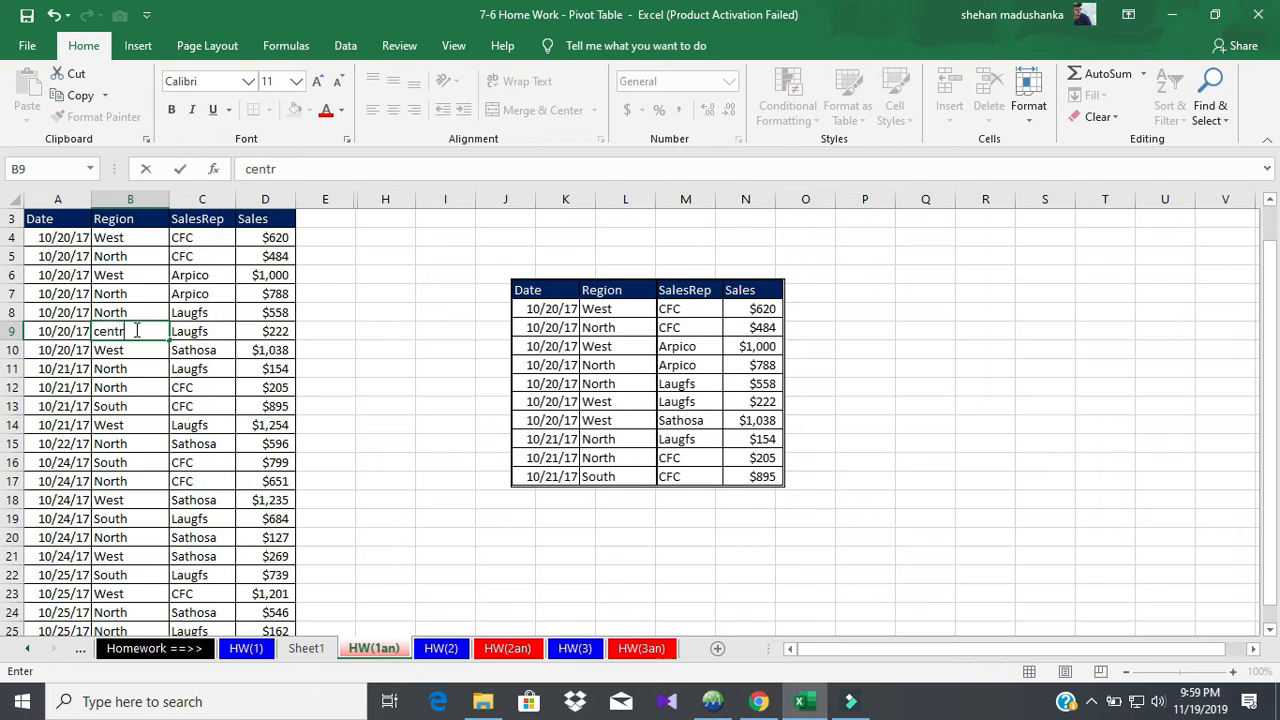
key(Tab)
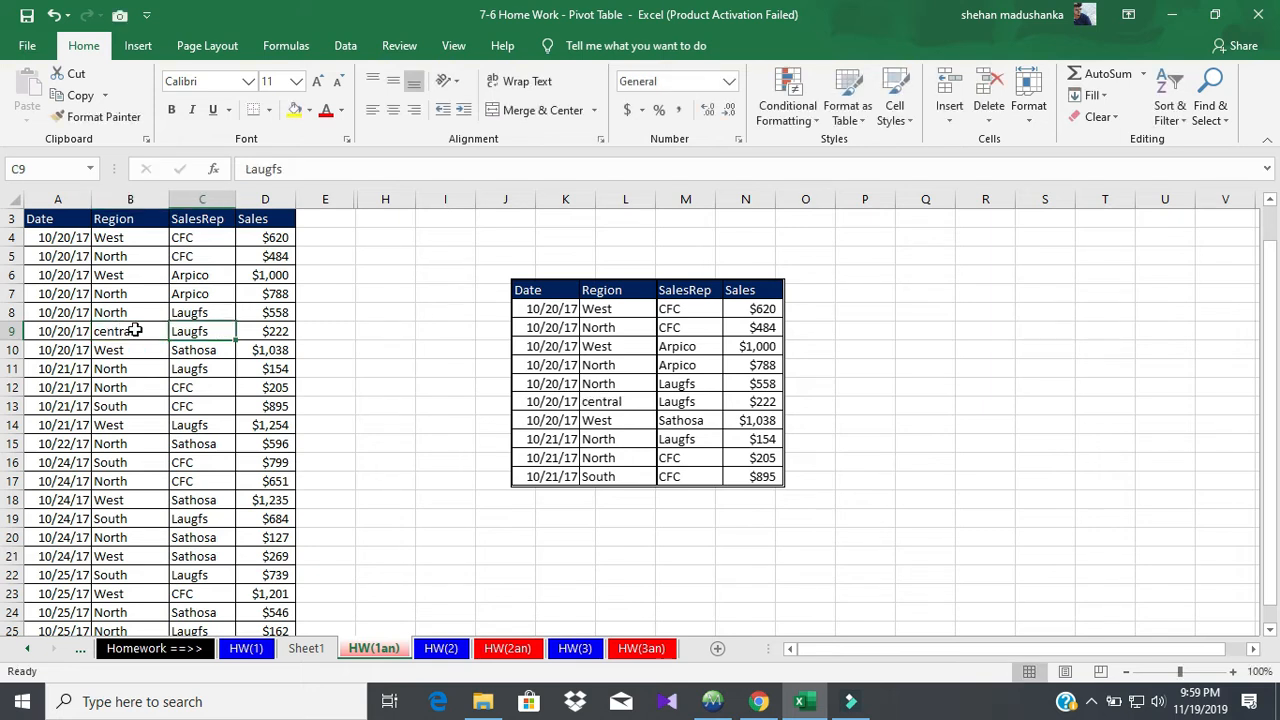
click(614, 397)
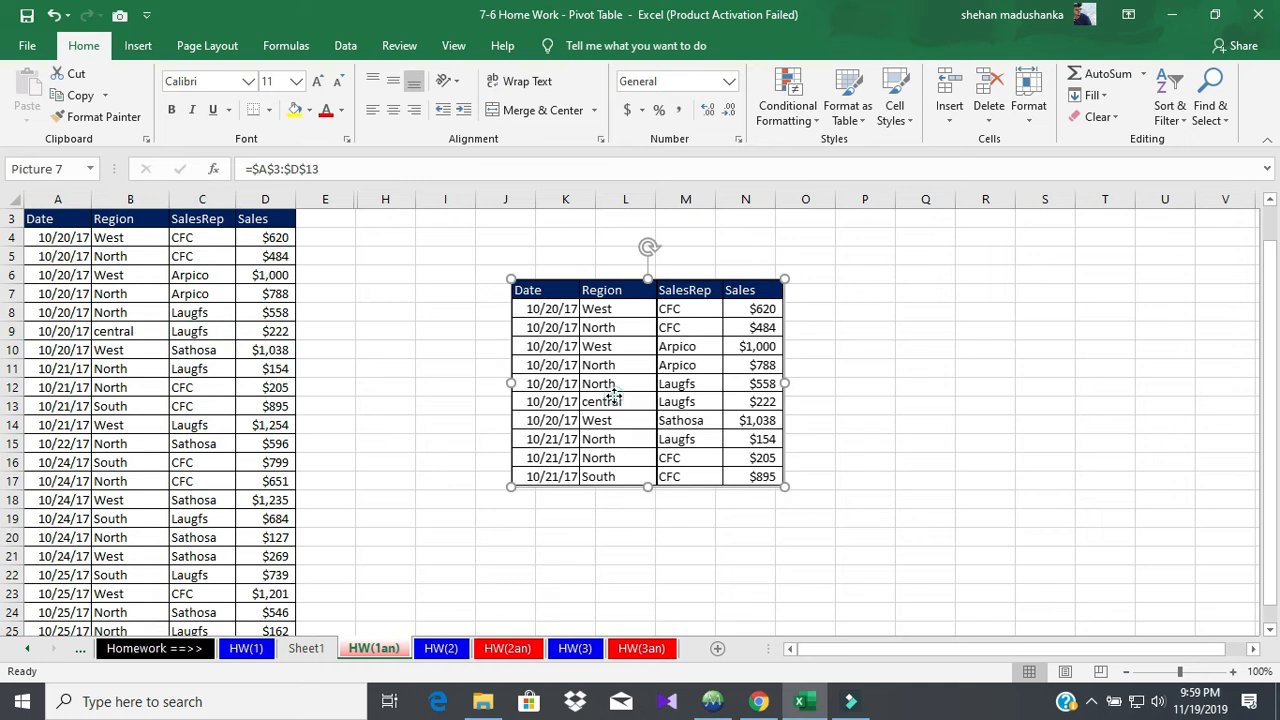
click(192, 259)
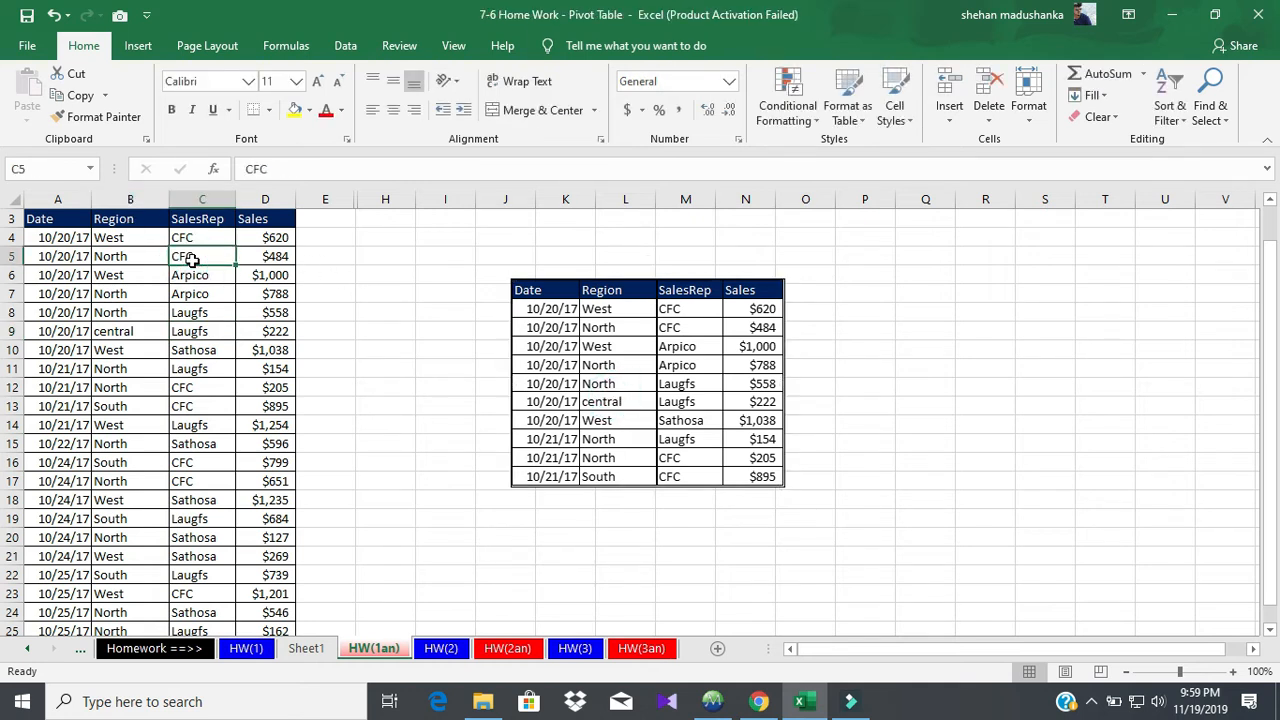
text(Arpo)
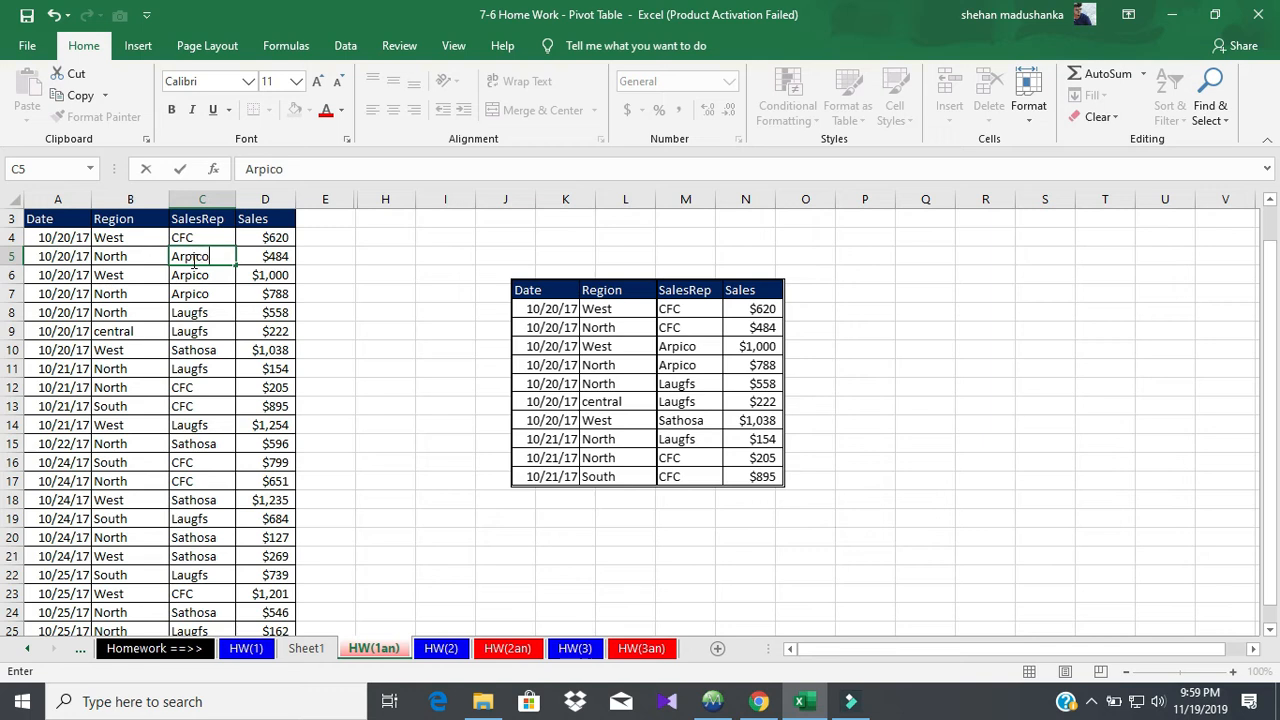
key(Return)
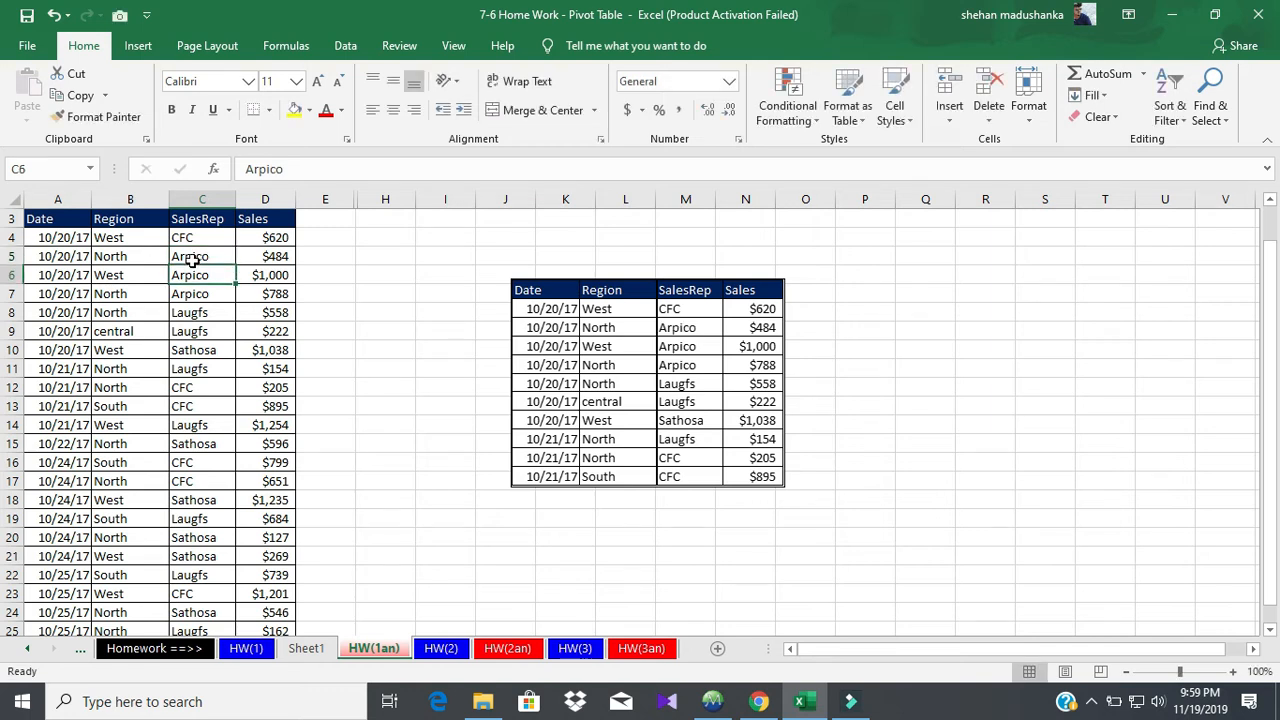
Set the sales amount in D6 to 1 and in D5 to 588, then select the linked picture
click(285, 268)
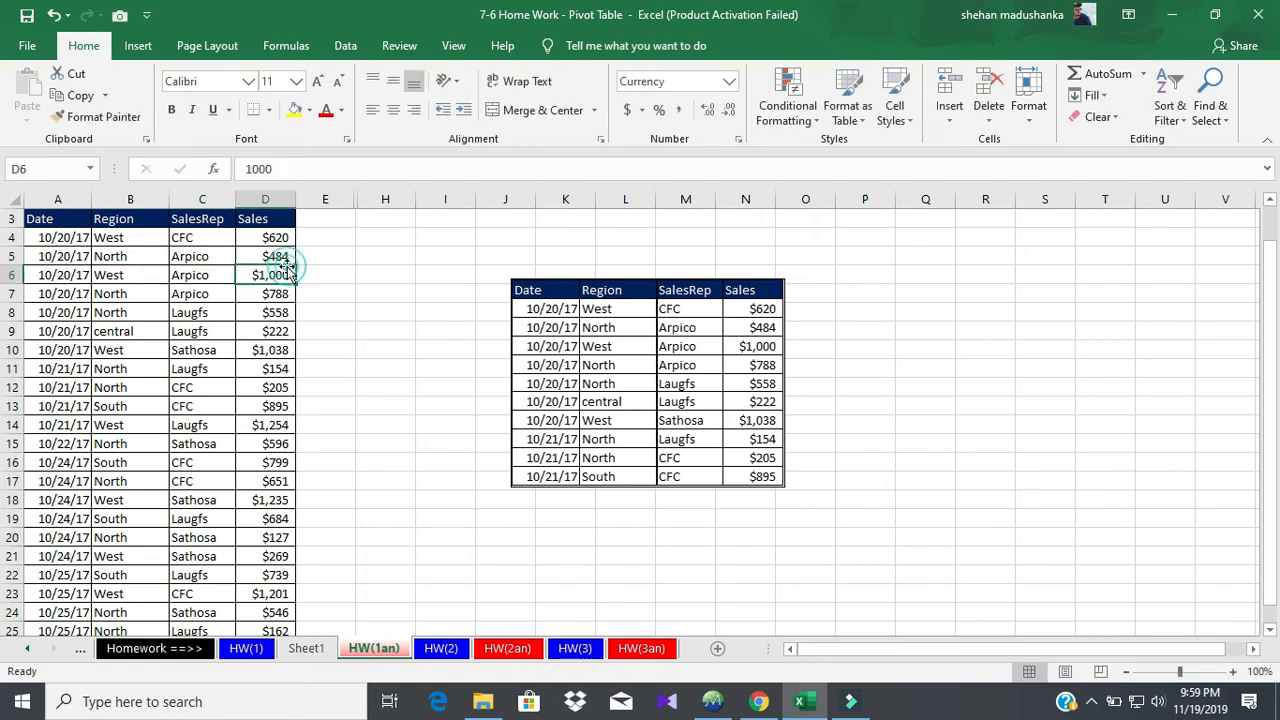
text(1)
key(Return)
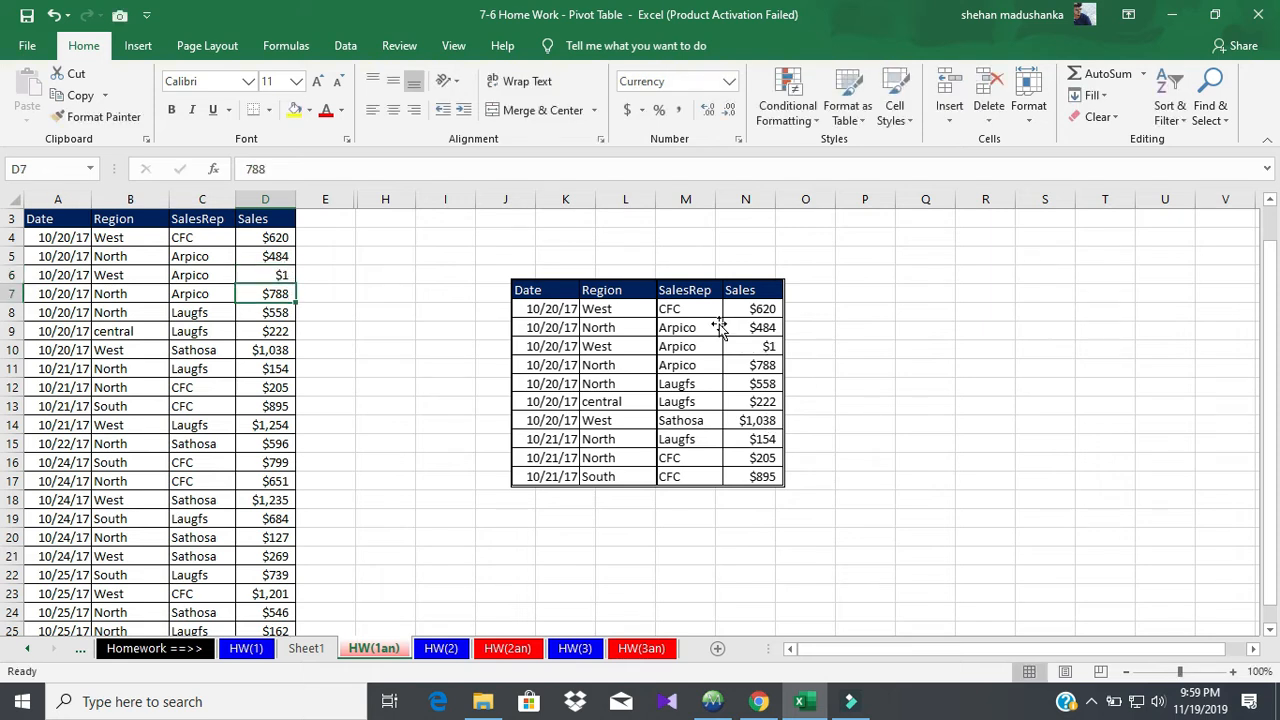
click(289, 251)
text(588)
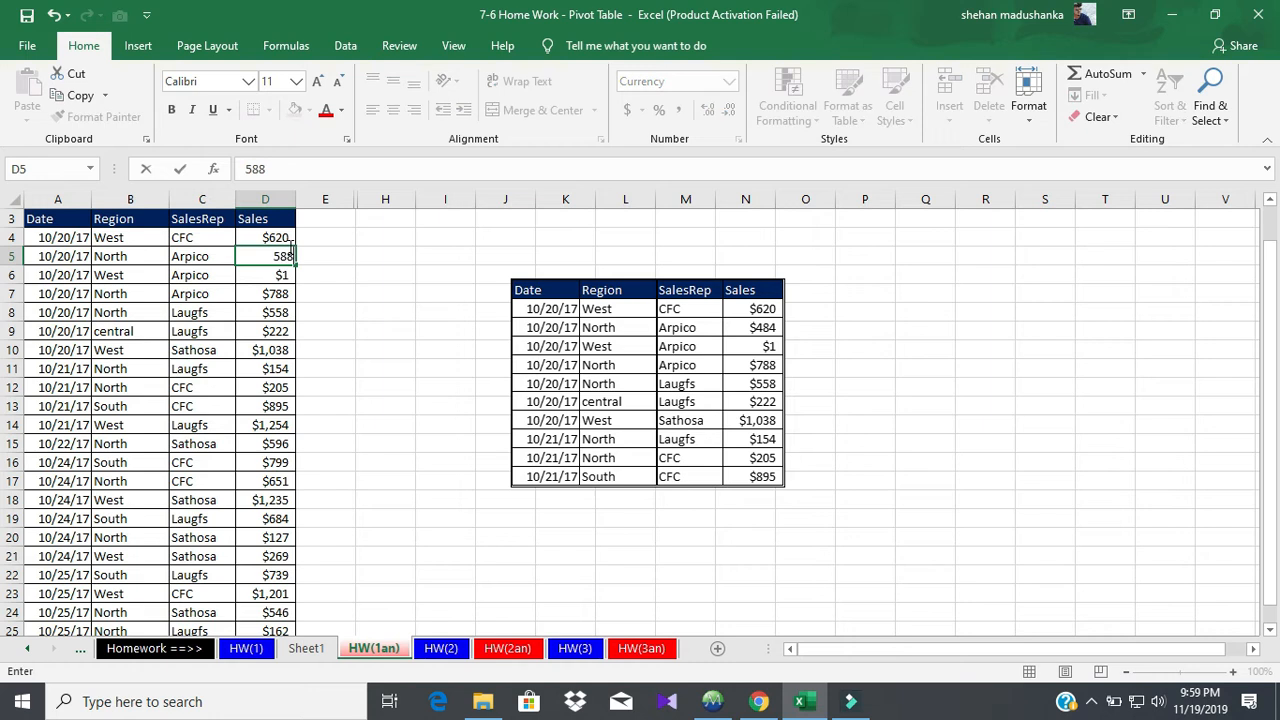
key(Return)
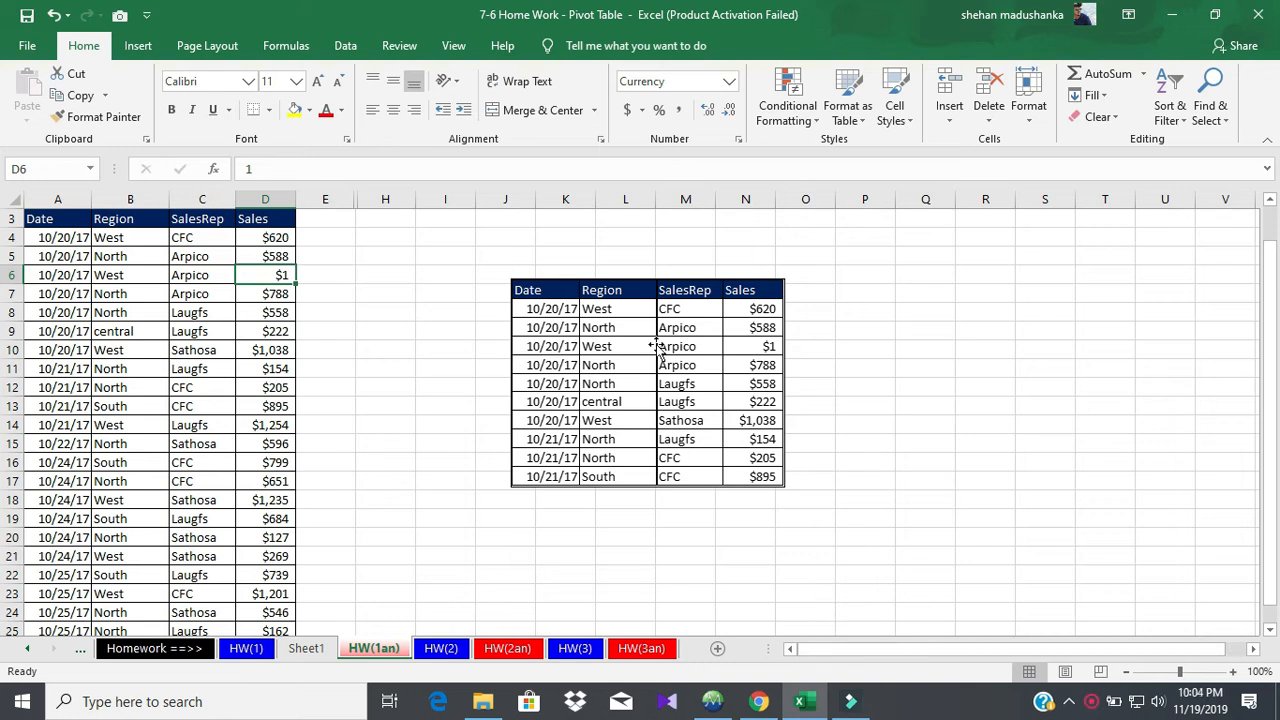
click(657, 380)
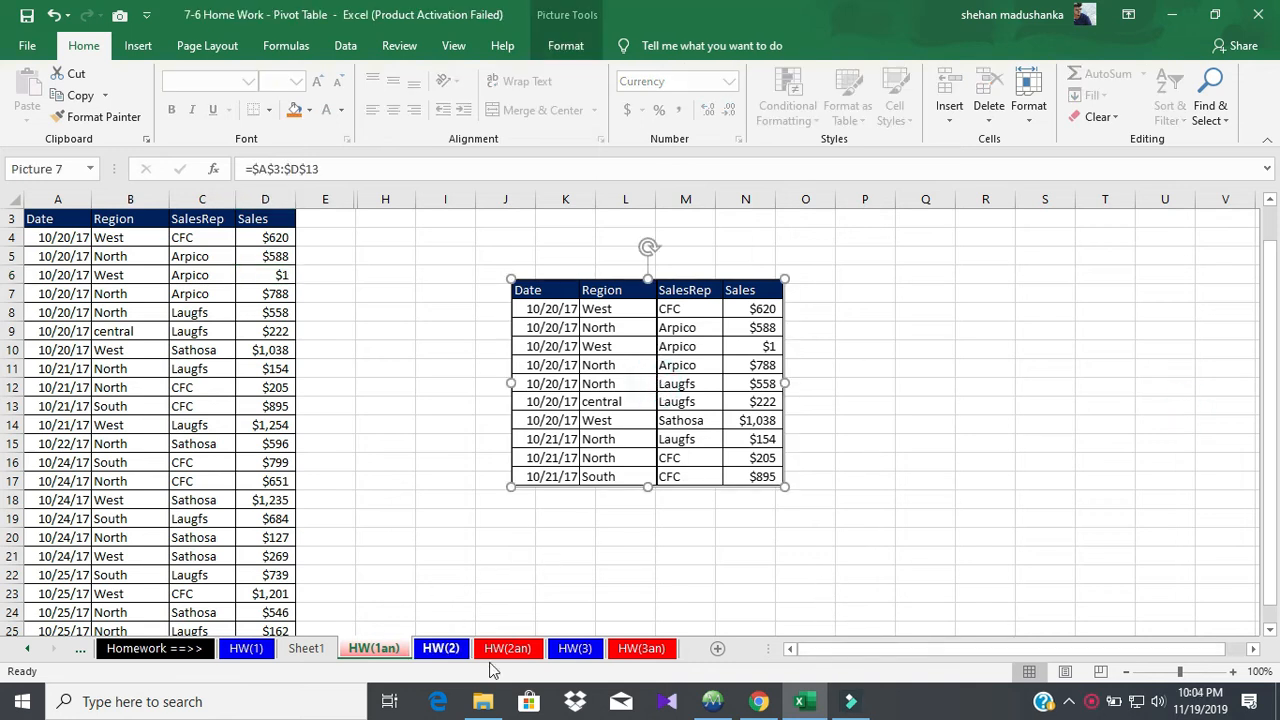
On the HW(2an) sheet, insert a clustered column PivotChart from the region PivotTable and place it beside the summary tables
click(625, 652)
click(578, 650)
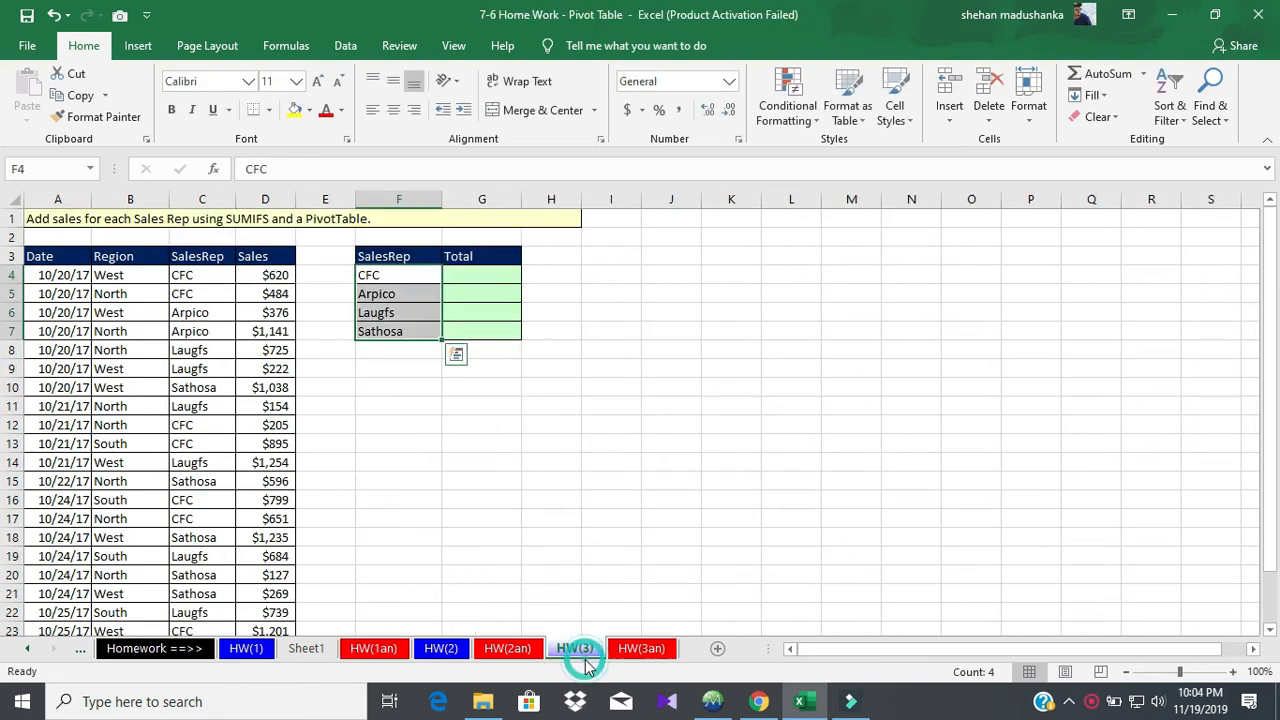
click(505, 647)
click(577, 364)
drag(397, 380, 397, 424)
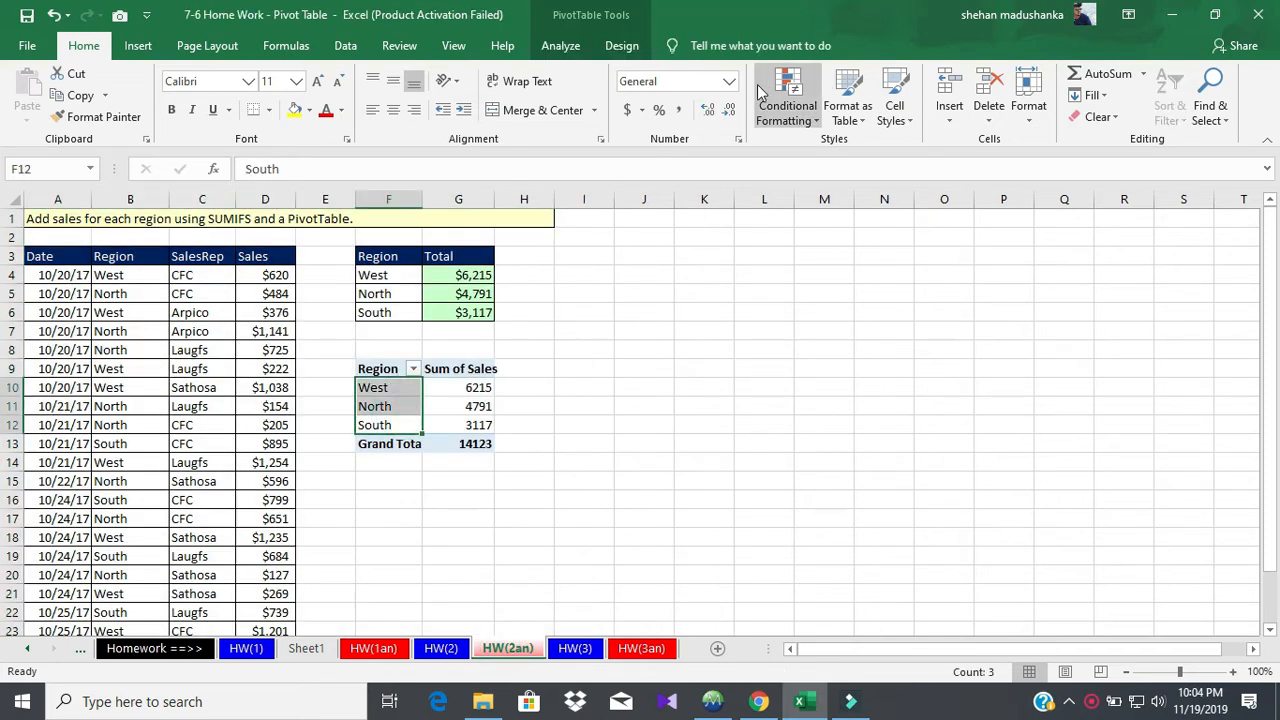
click(138, 45)
click(608, 94)
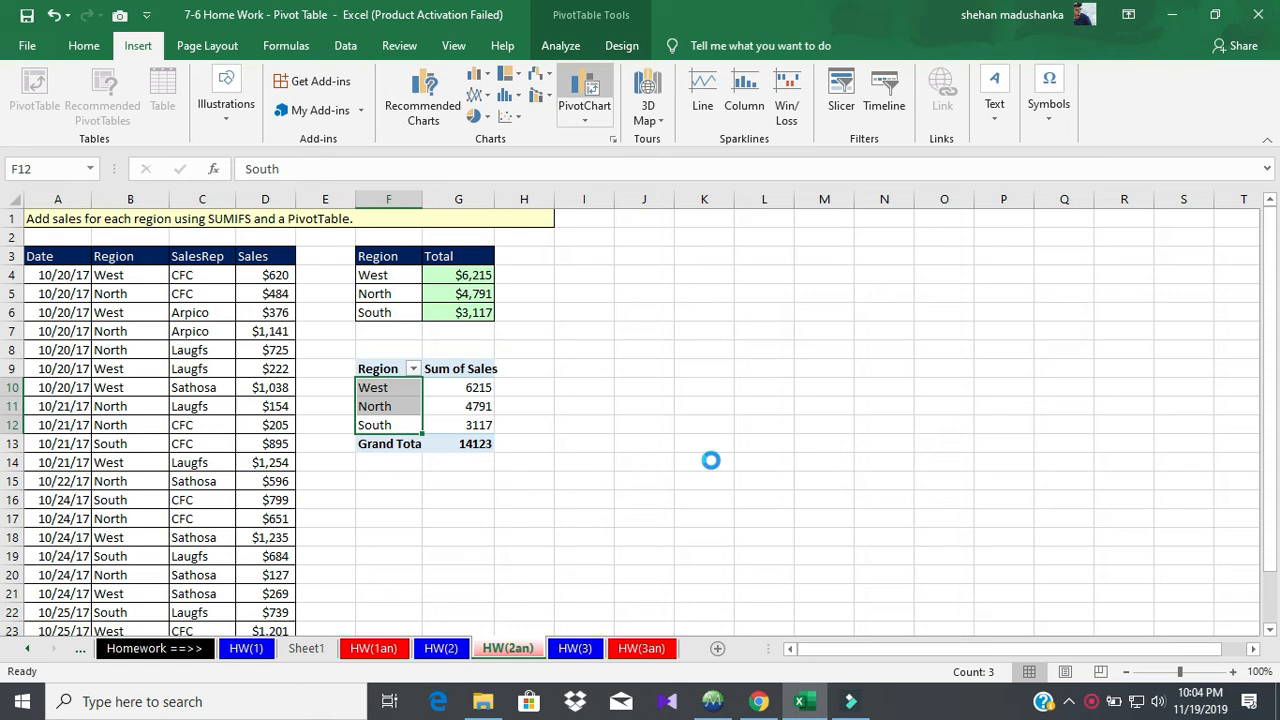
click(784, 602)
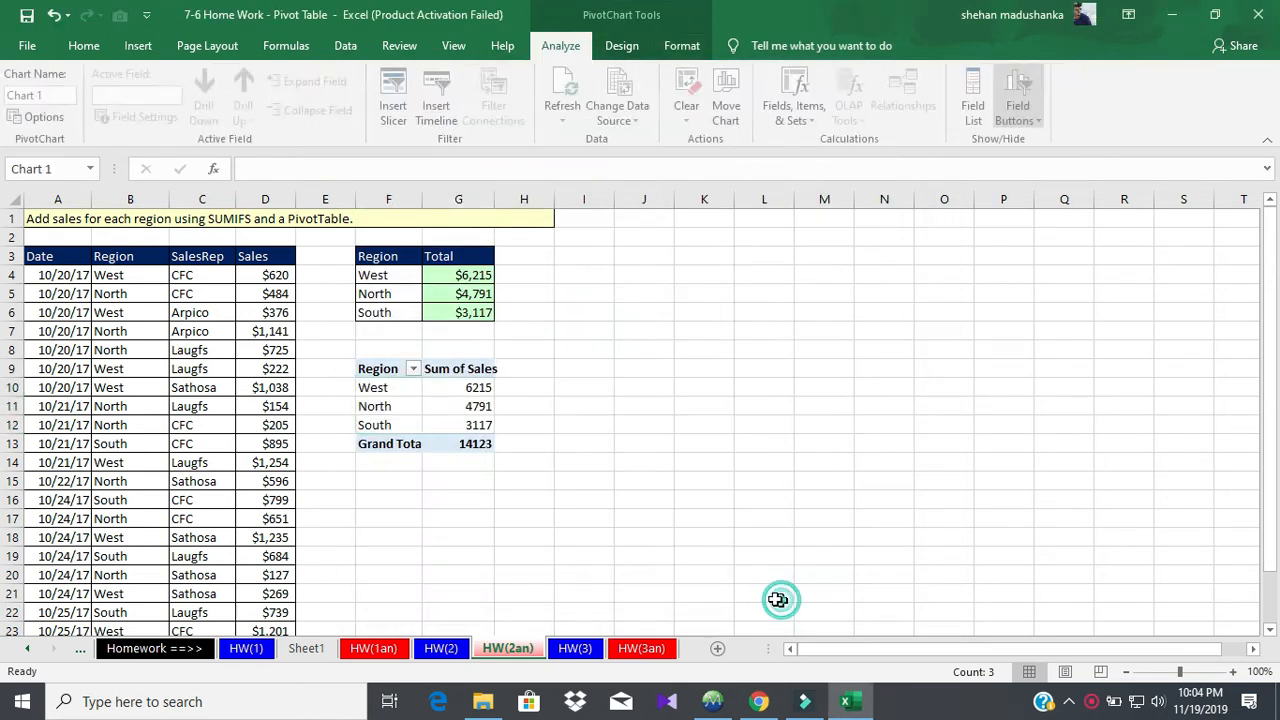
drag(782, 600, 698, 514)
click(809, 306)
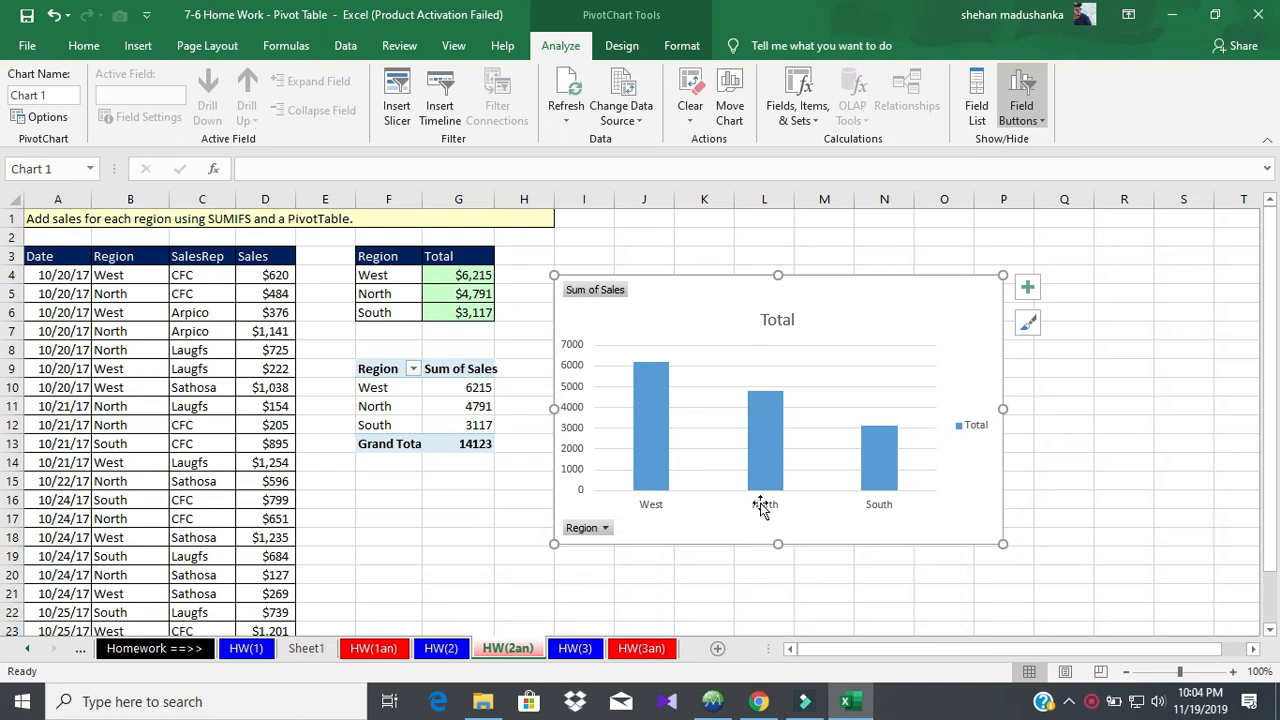
Capture range I3:P19 around the PivotChart with the Camera tool and place the linked picture below the PivotTable
click(541, 261)
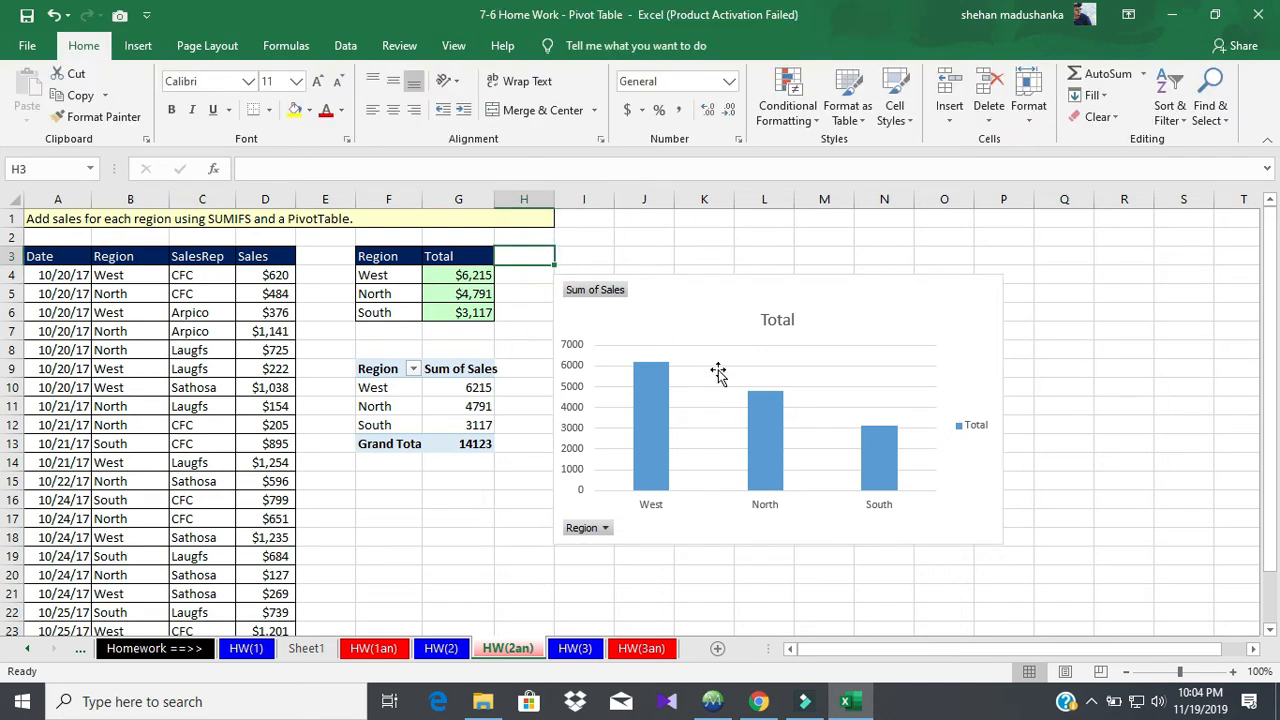
drag(597, 257, 977, 500)
scroll(977, 500, up, 1)
click(119, 15)
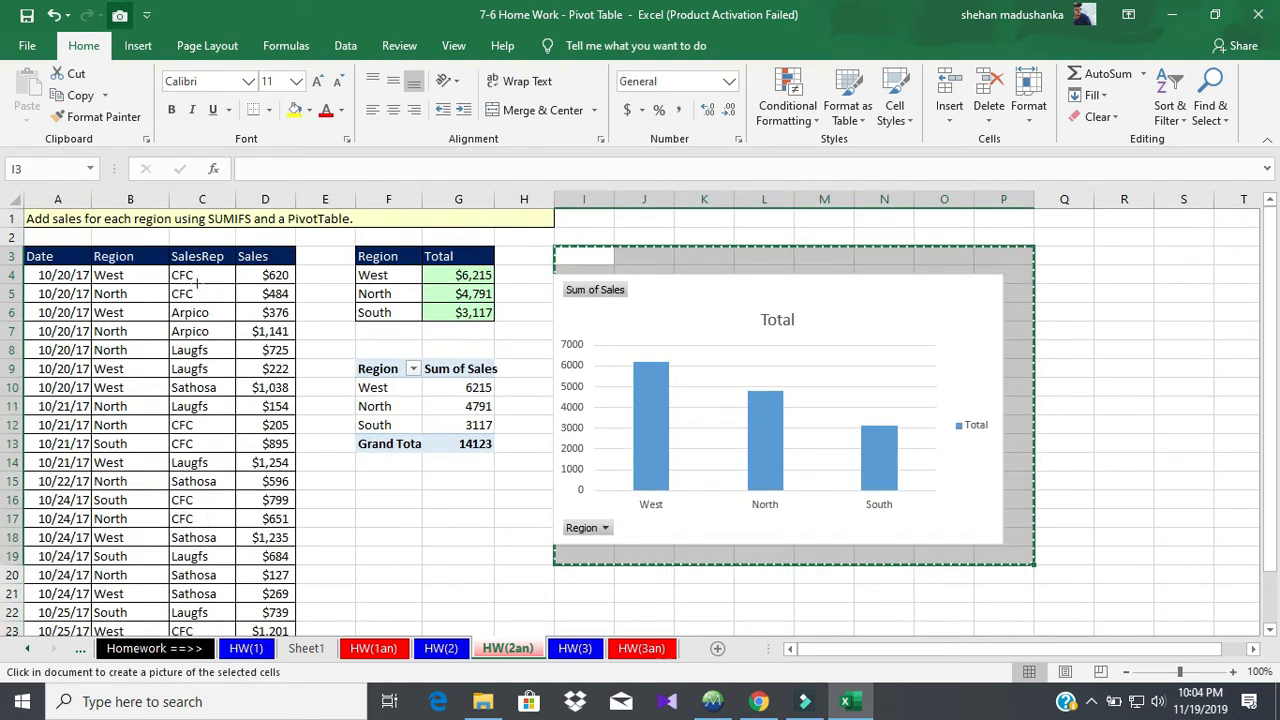
click(394, 517)
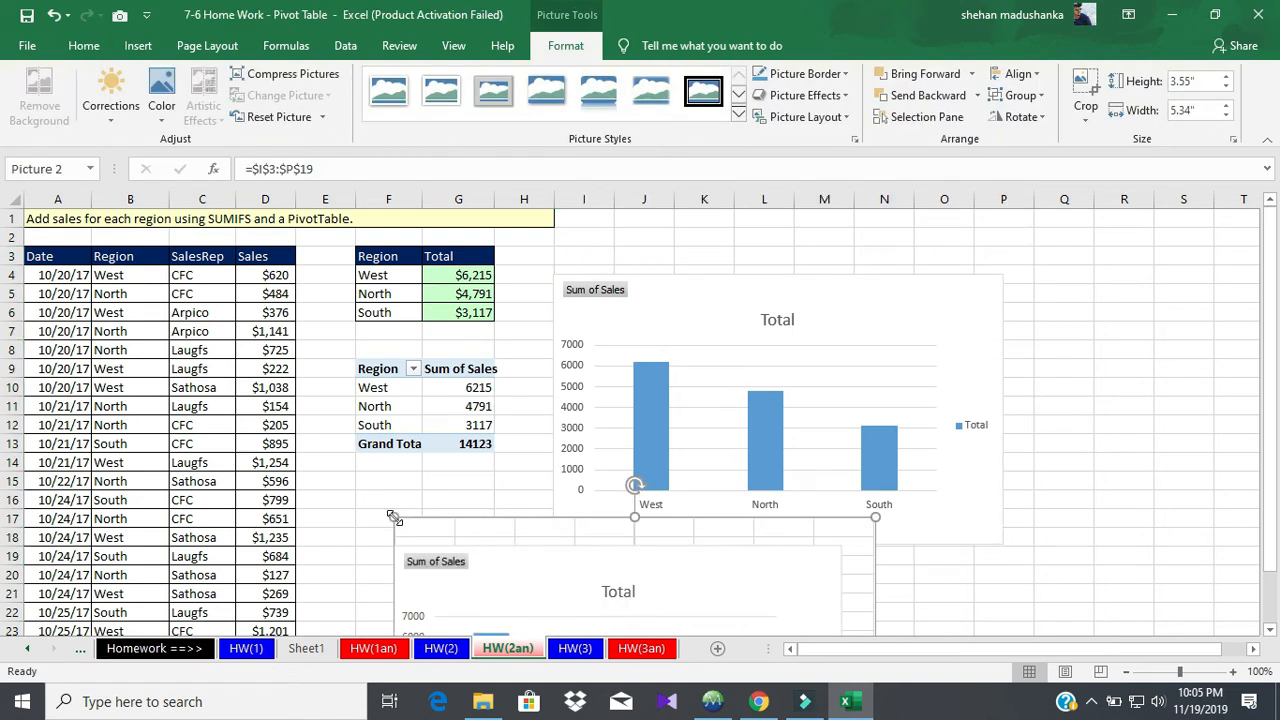
Set the sales amounts in D16 and D17 of the source data to 2
scroll(474, 585, down, 3)
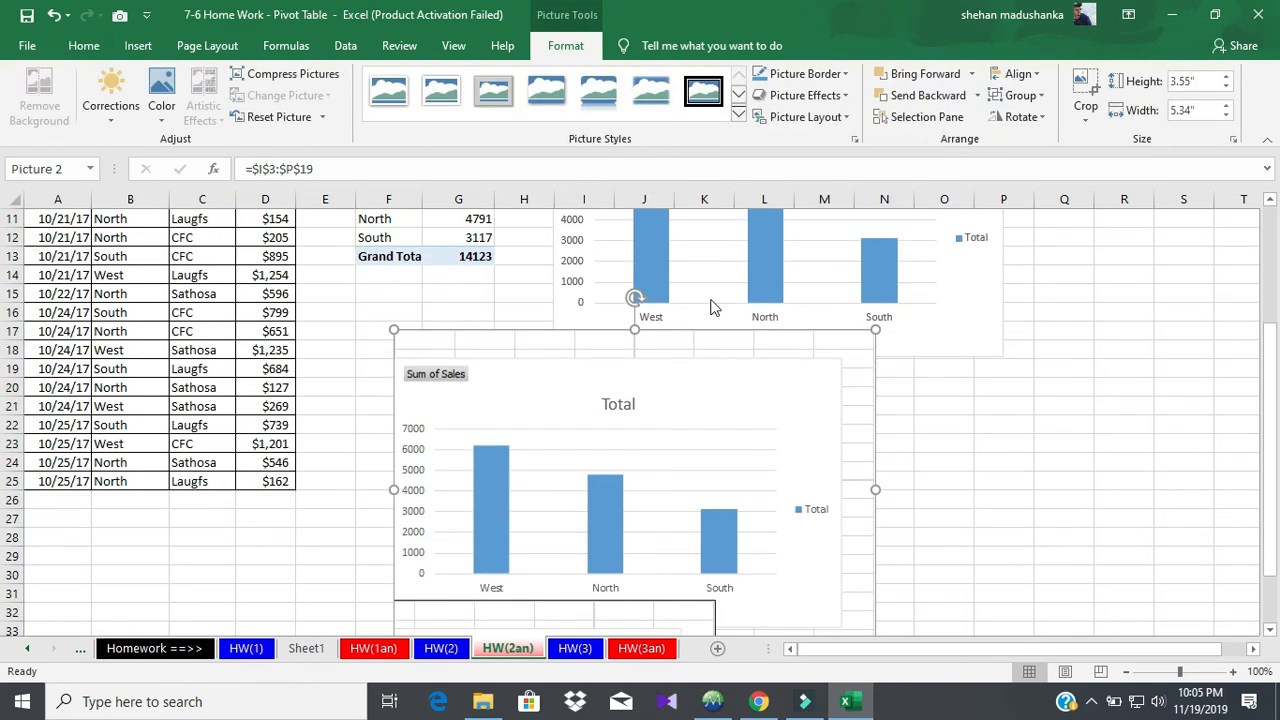
right_click(641, 344)
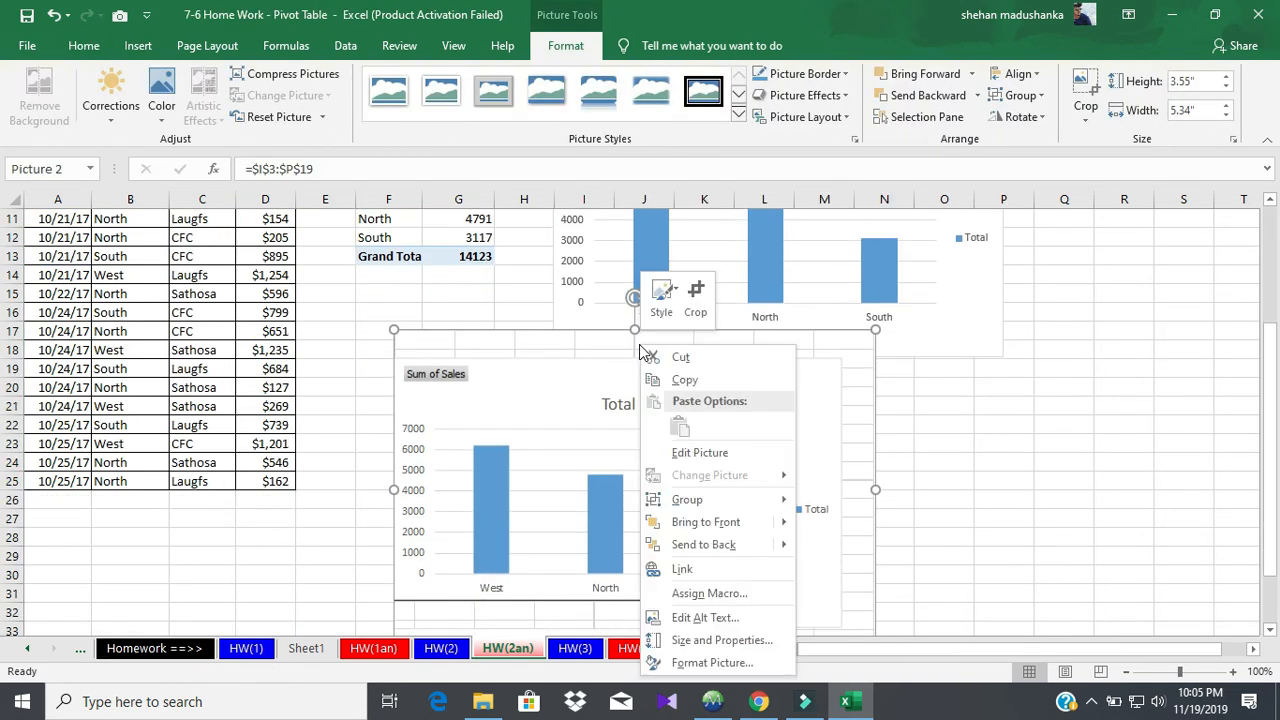
click(306, 322)
click(276, 310)
text(2)
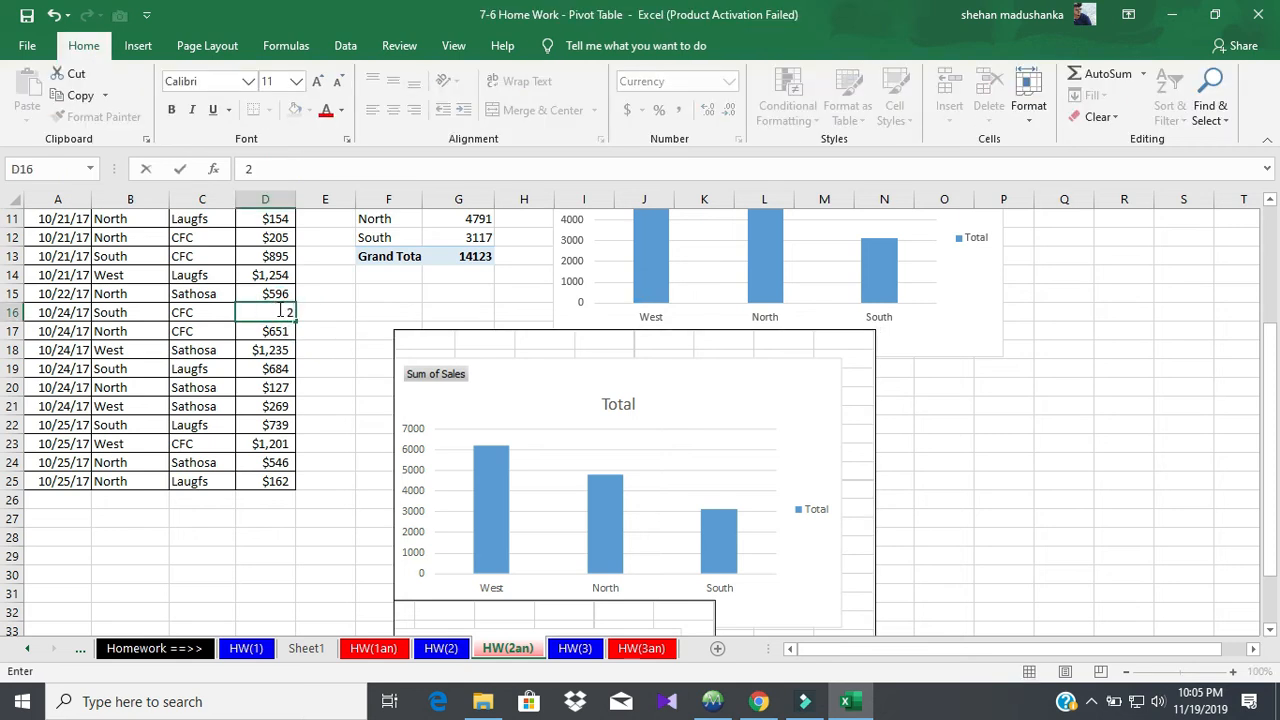
key(Return)
text(2)
key(Return)
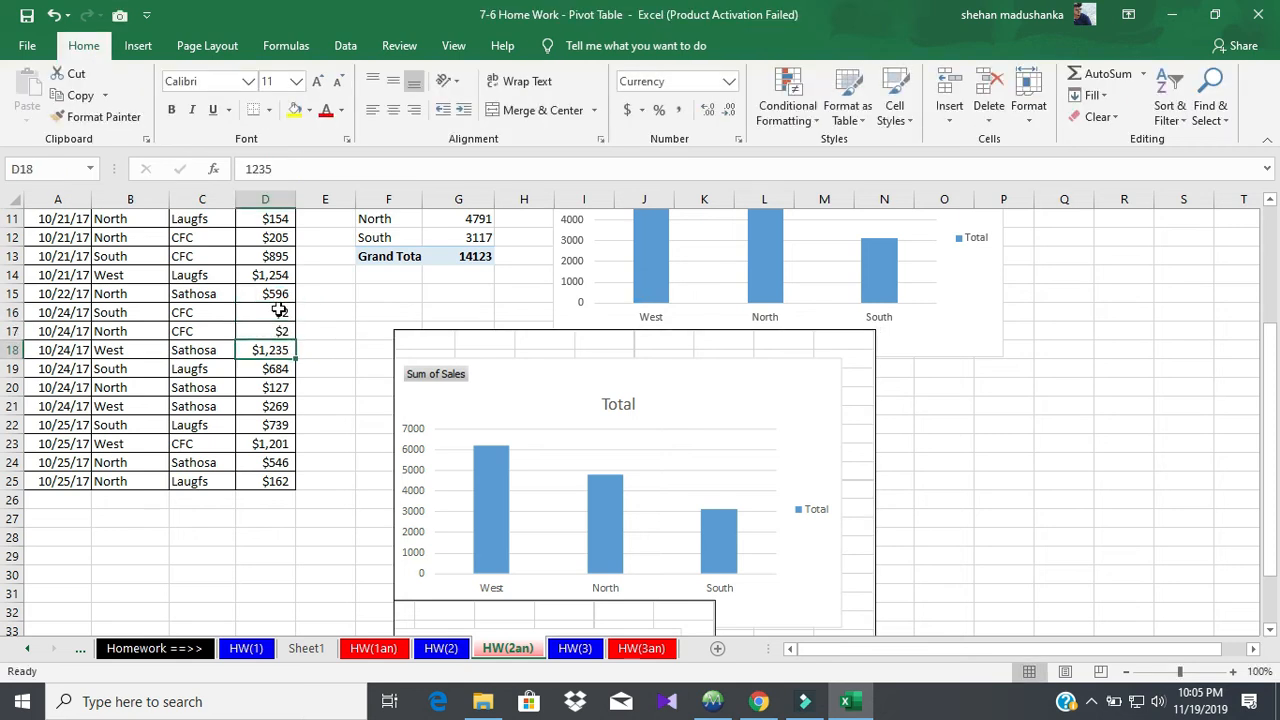
Move the linked chart picture over the source data so its upper-left corner is around cell A12
right_click(431, 242)
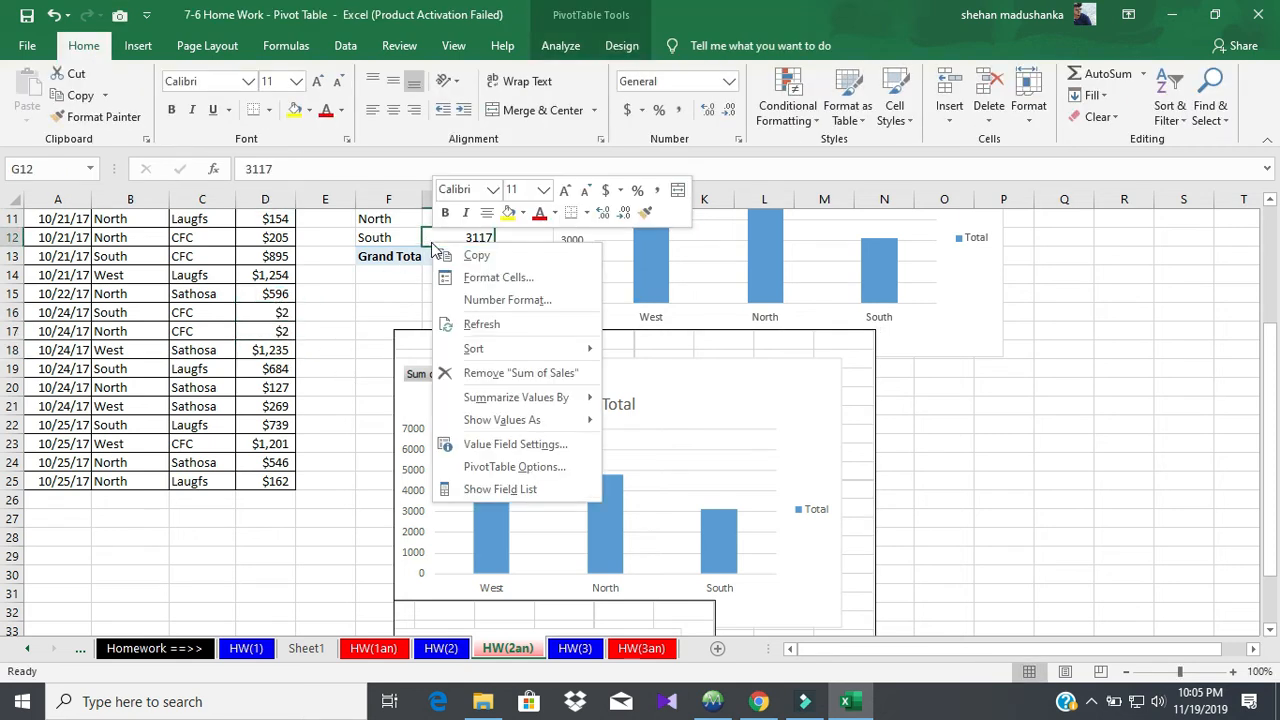
scroll(640, 420, up, 2)
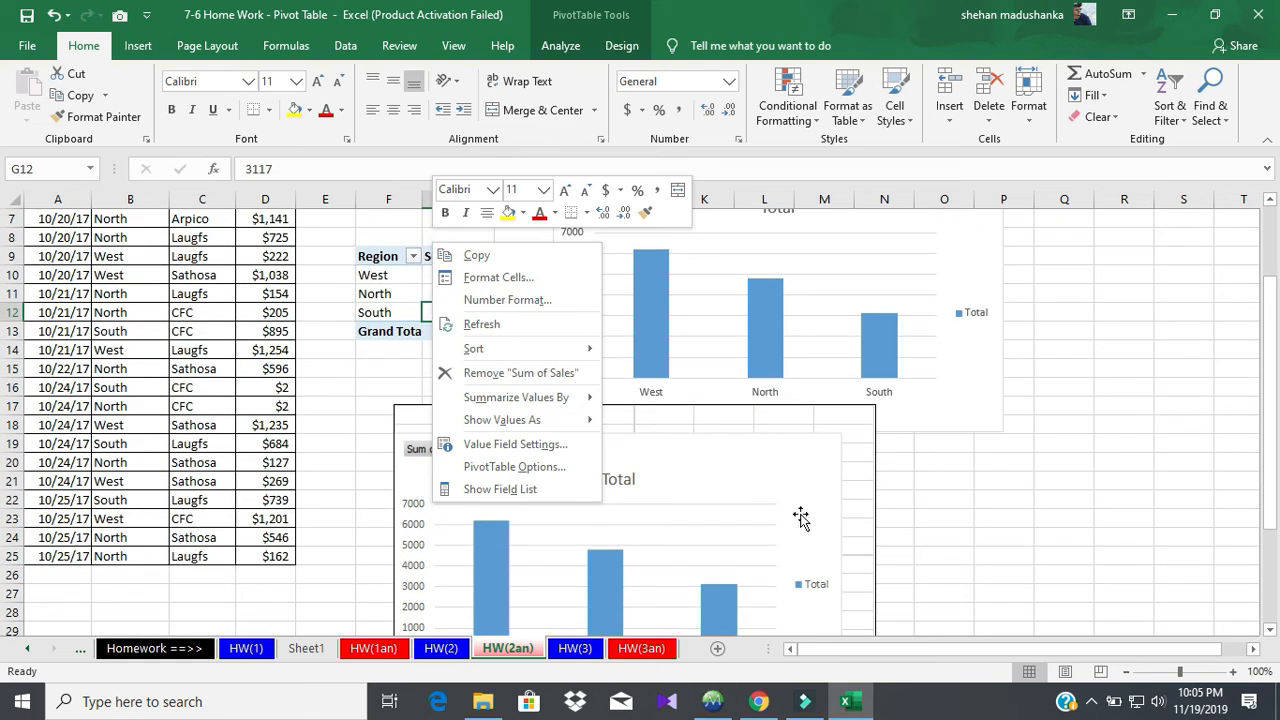
click(800, 514)
drag(715, 487, 345, 385)
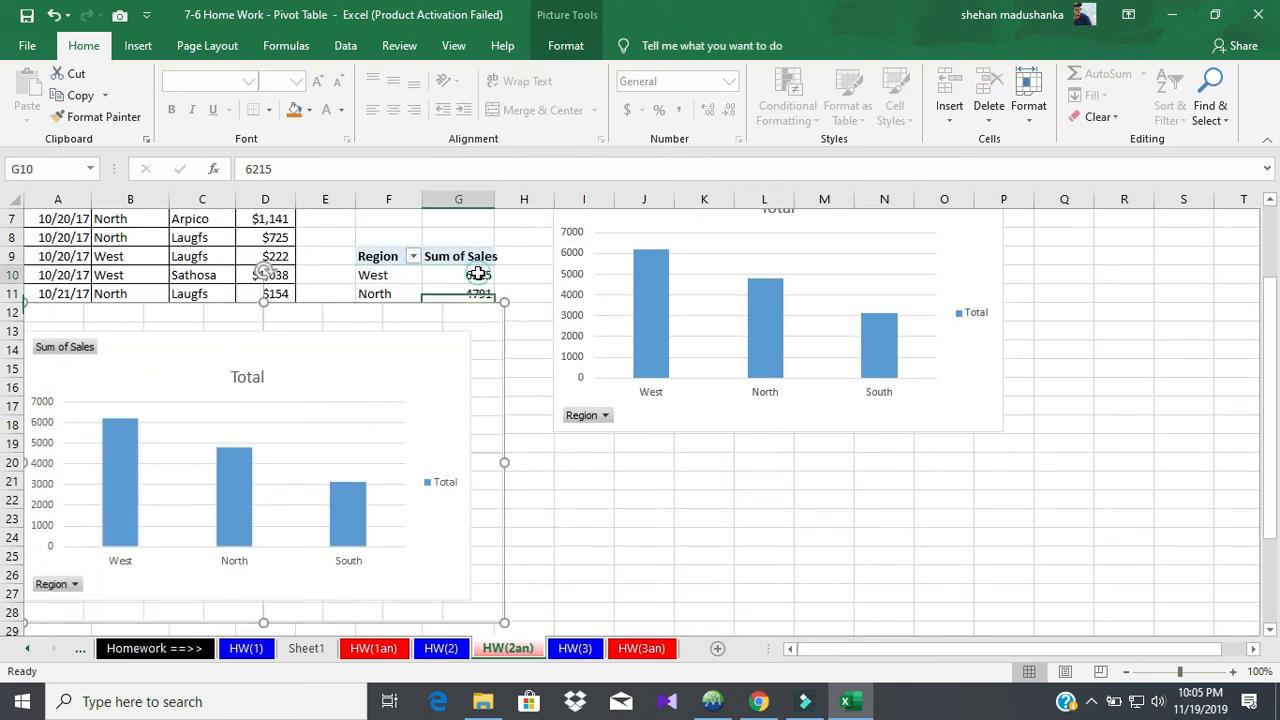
Refresh the region PivotTable and compare the PivotChart with its linked picture
right_click(480, 278)
click(571, 356)
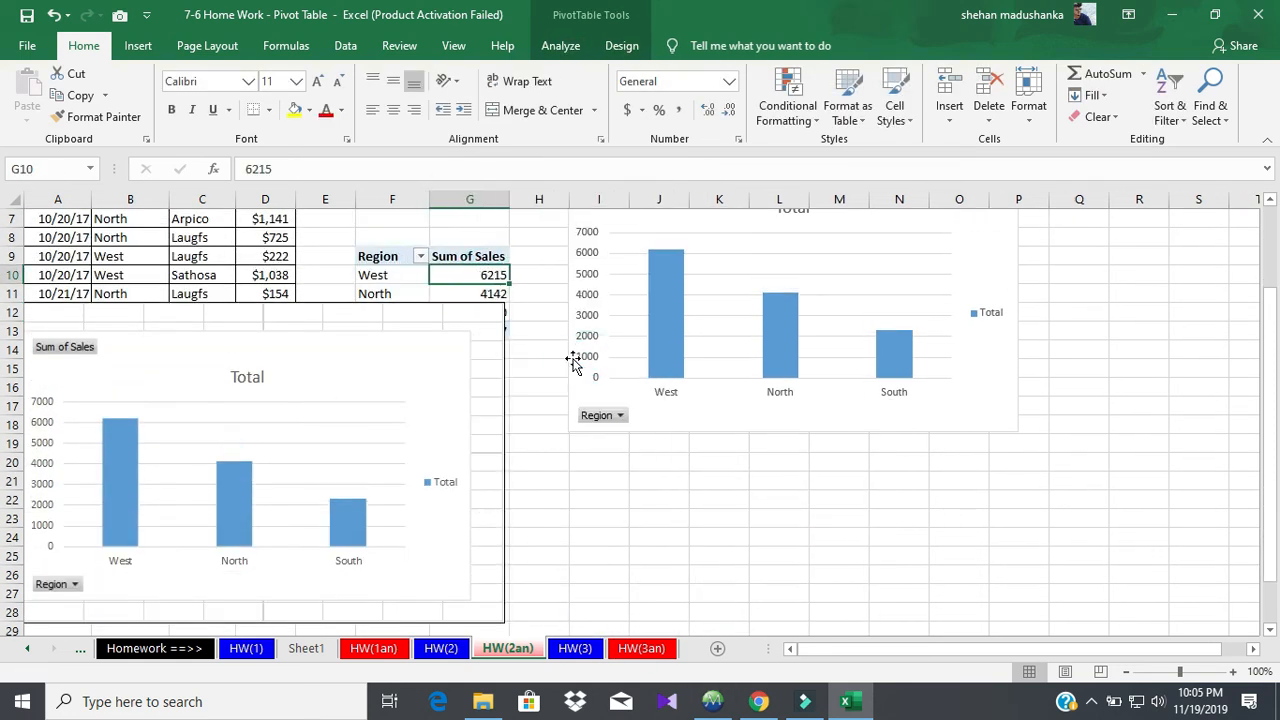
scroll(862, 373, up, 2)
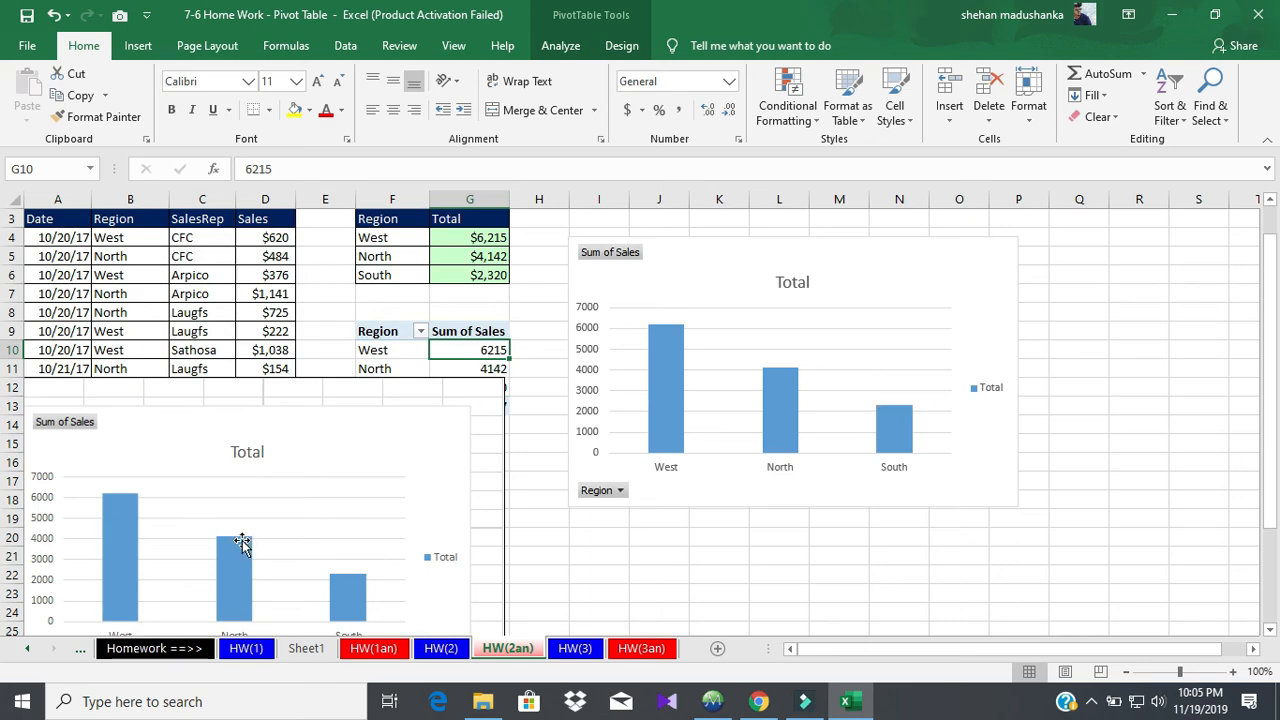